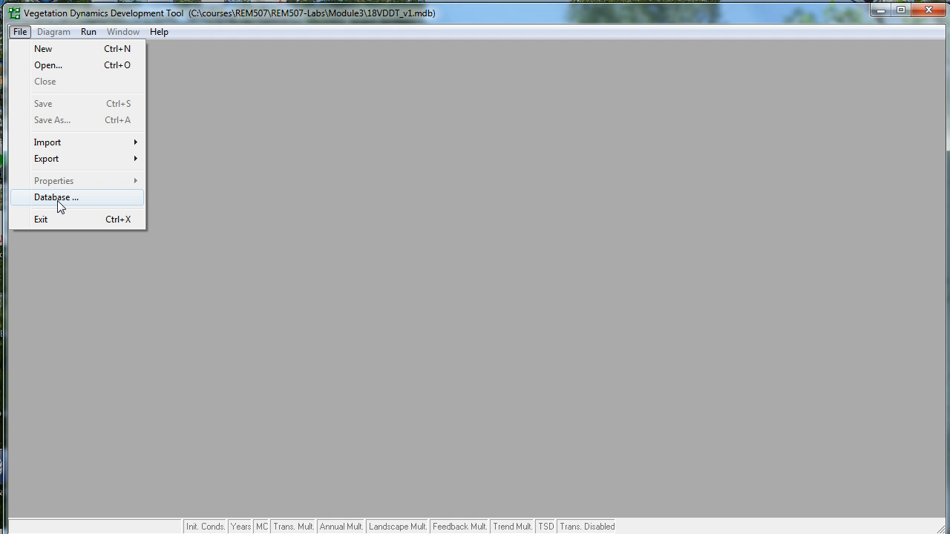
# Load the 18VDDT_v1.mdb database from the Module3 folder.
pyautogui.click(58, 199)
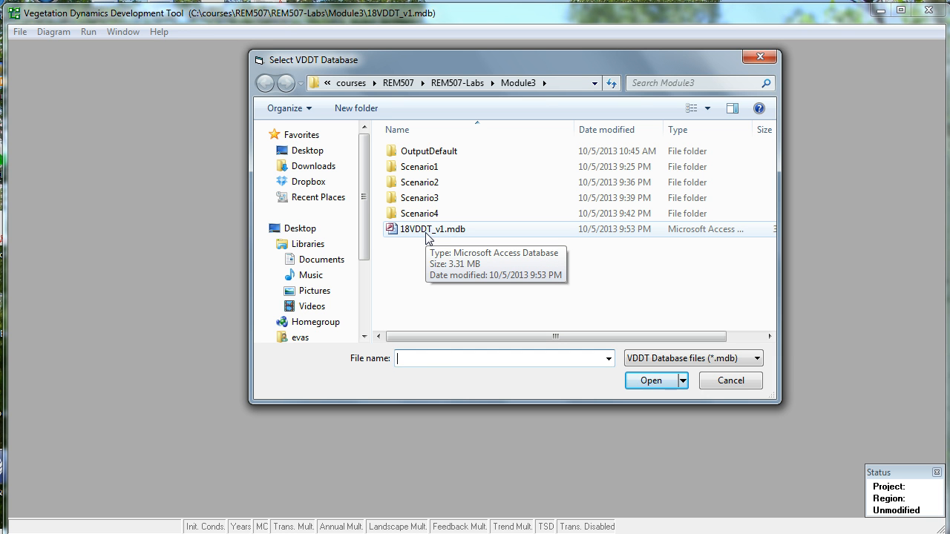
pyautogui.click(429, 230)
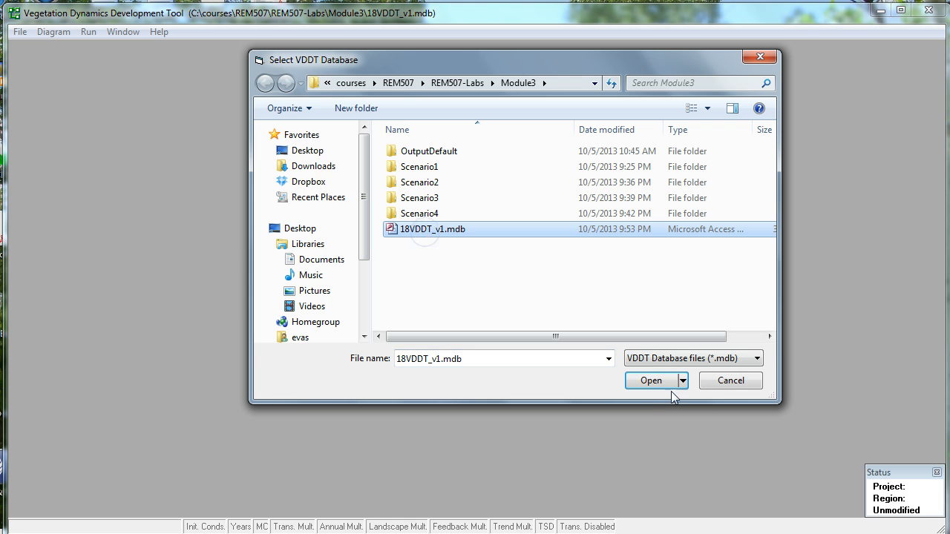
pyautogui.click(647, 381)
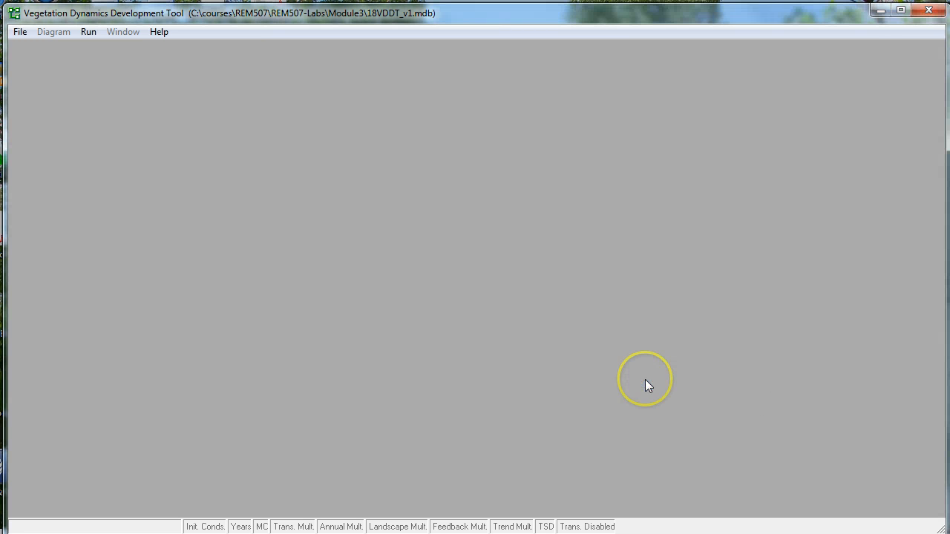
# Open the 1811260Simplified project and enlarge its transition pathway diagram window to show all the pathways.
pyautogui.click(19, 31)
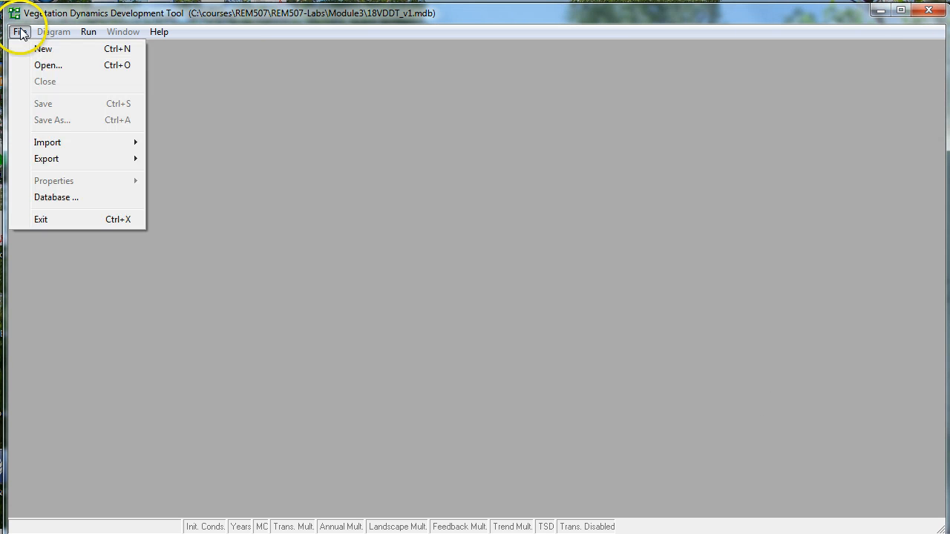
pyautogui.click(49, 67)
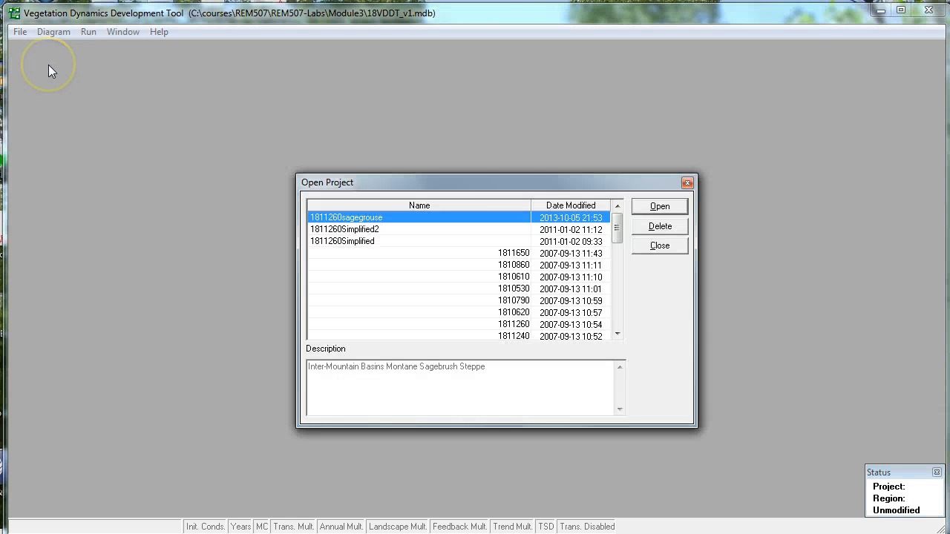
pyautogui.click(352, 242)
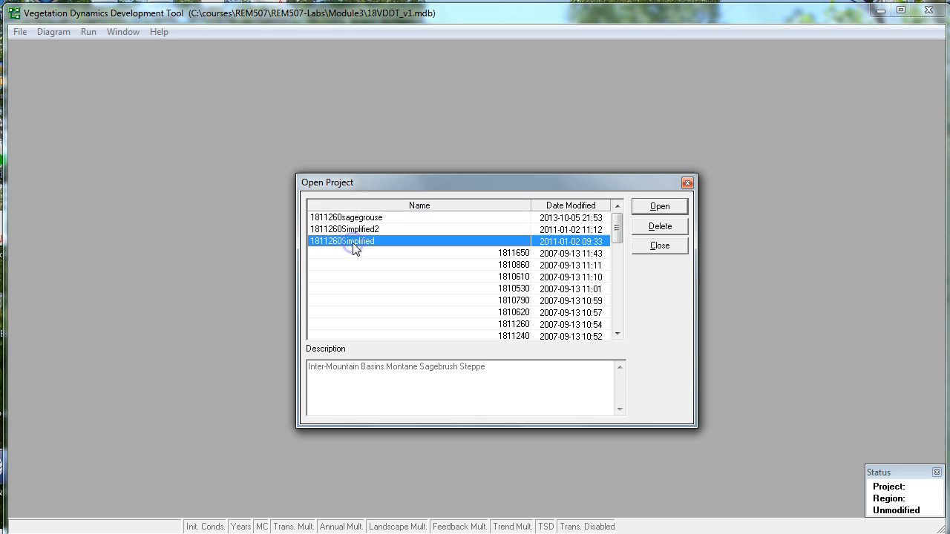
pyautogui.click(661, 206)
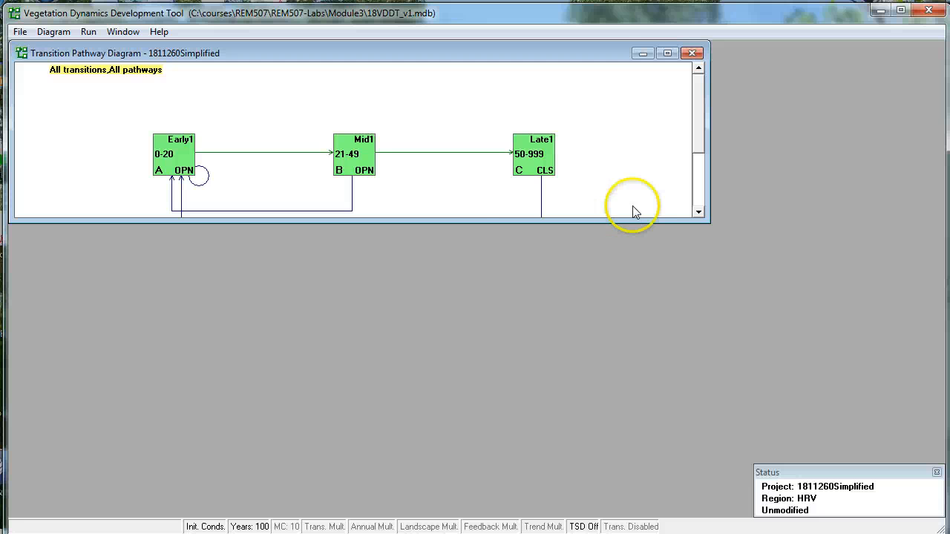
pyautogui.moveTo(499, 222); pyautogui.dragTo(501, 289)
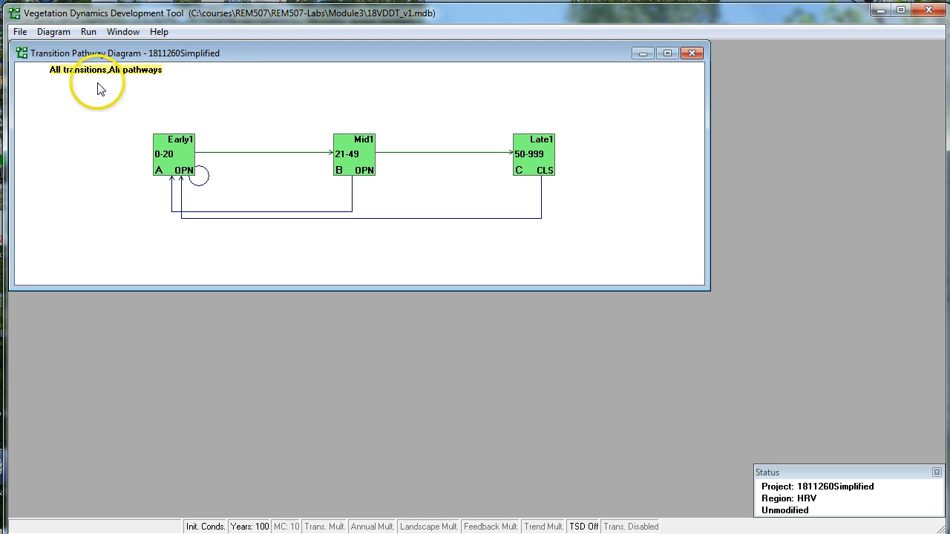
# Delete class C (Late1, CLS) from the pathway diagram, agreeing to save the changes when closing its deterministic transitions.
pyautogui.click(54, 31)
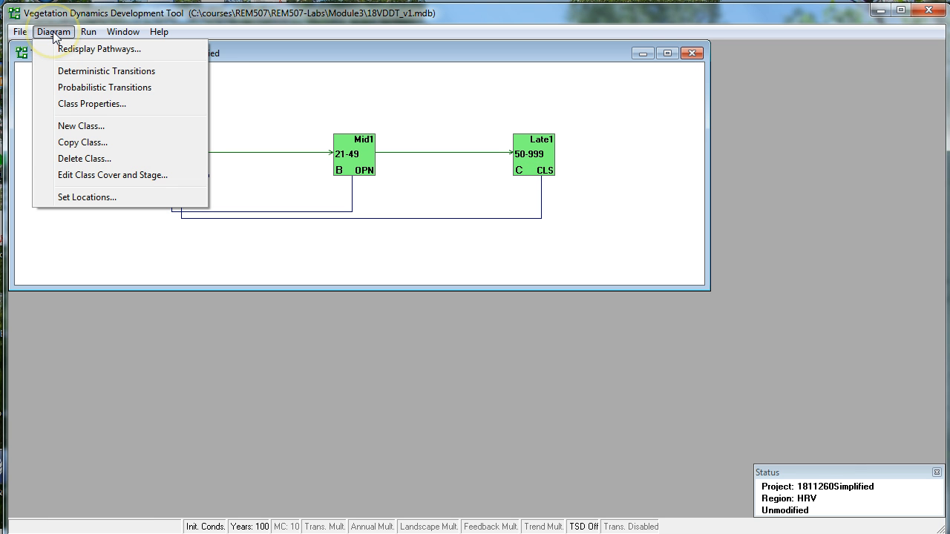
pyautogui.click(74, 158)
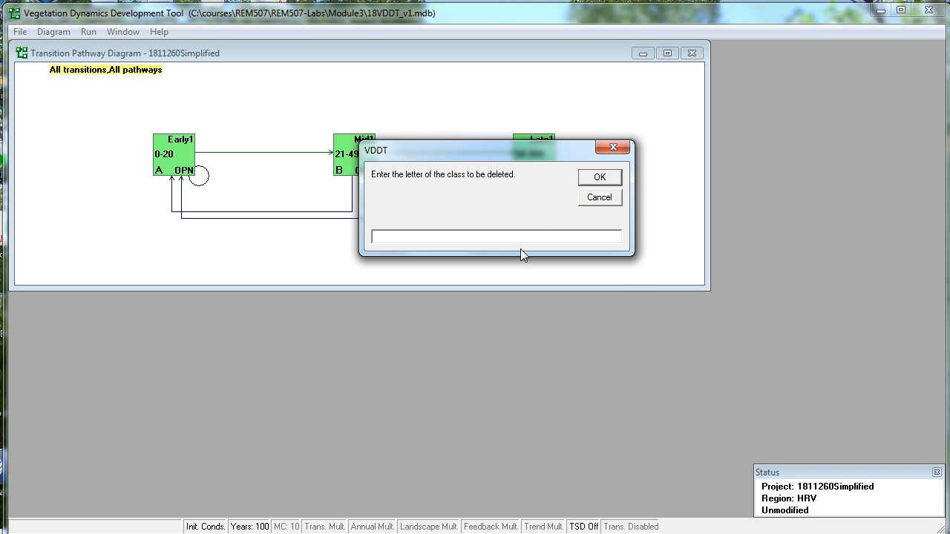
pyautogui.write('C')
pyautogui.click(600, 177)
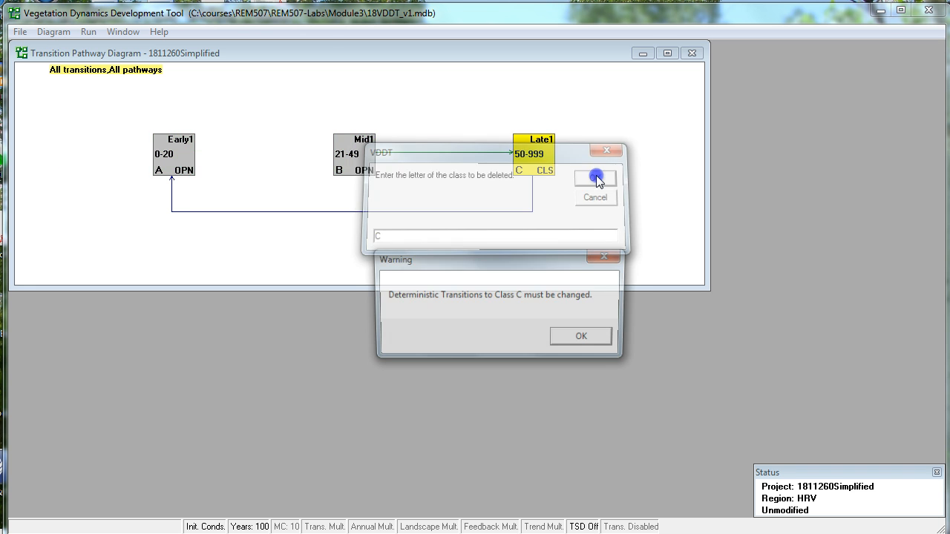
pyautogui.click(595, 336)
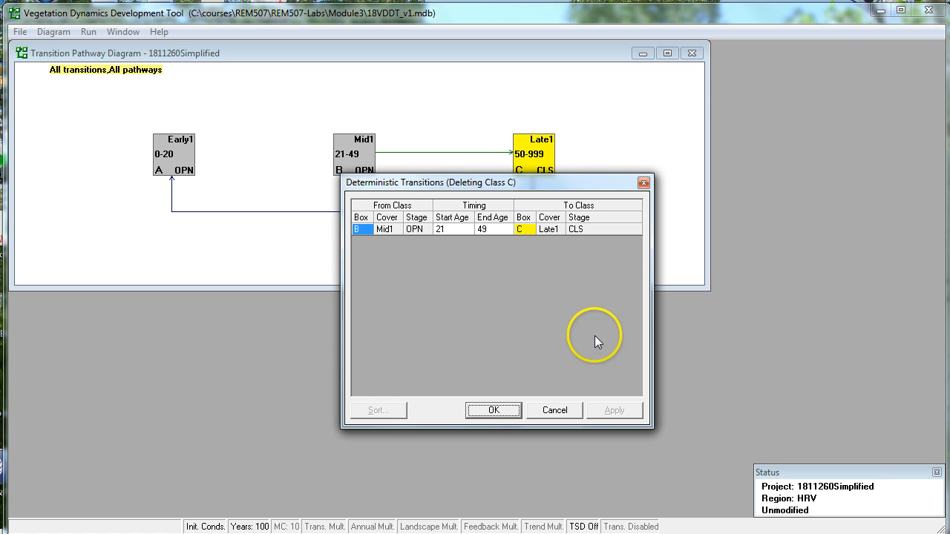
pyautogui.click(493, 412)
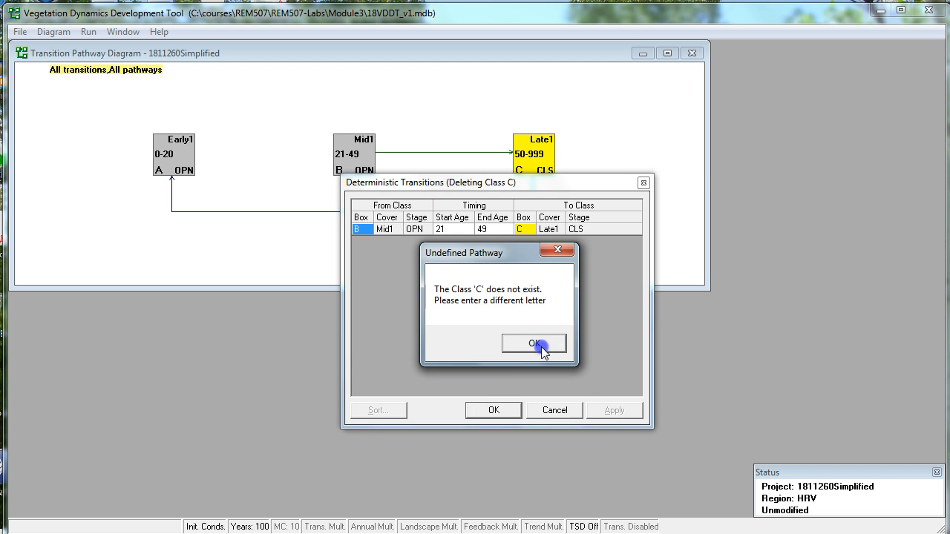
pyautogui.click(541, 347)
pyautogui.click(494, 411)
pyautogui.click(531, 343)
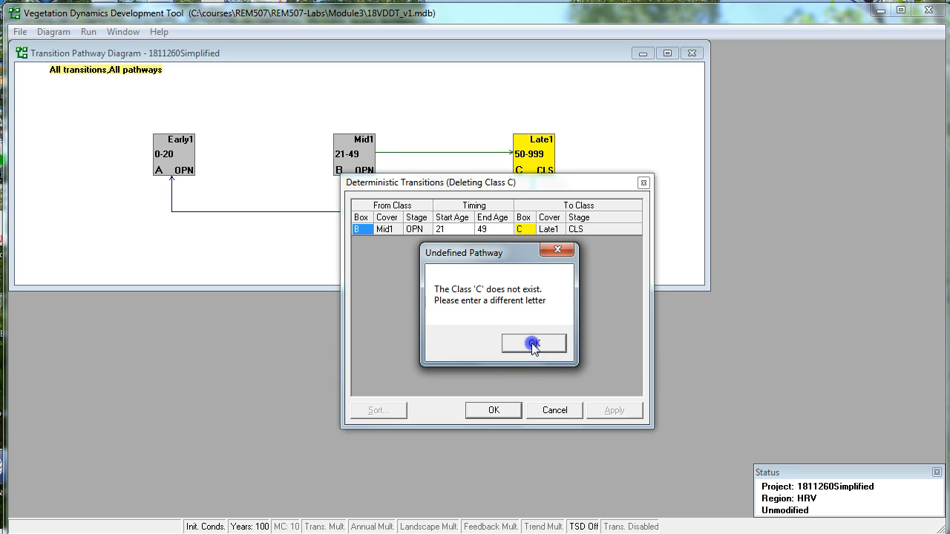
pyautogui.click(495, 411)
pyautogui.click(532, 343)
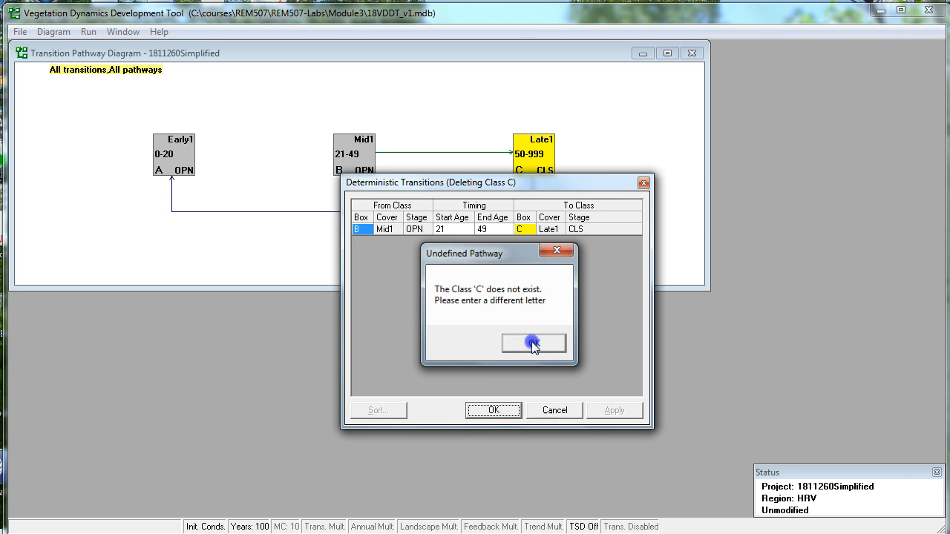
pyautogui.click(643, 182)
pyautogui.click(455, 338)
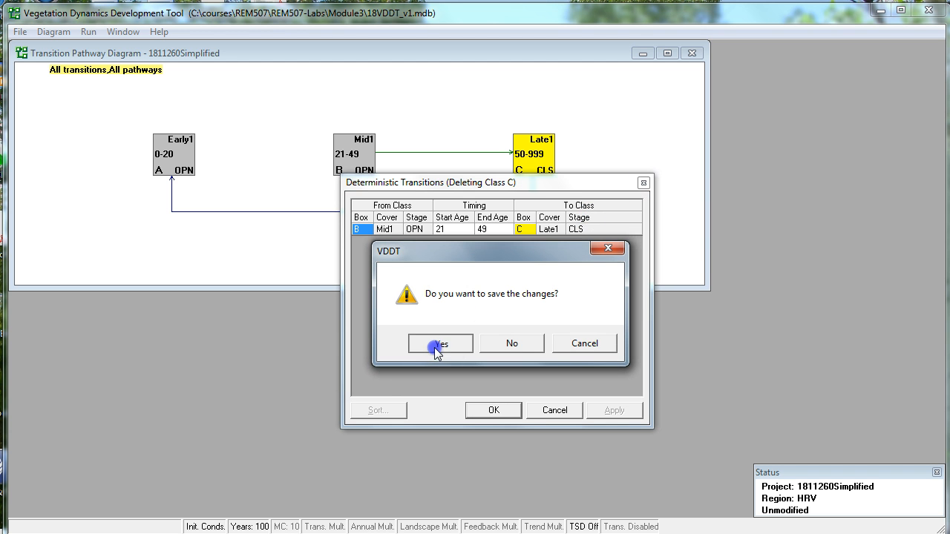
pyautogui.click(532, 348)
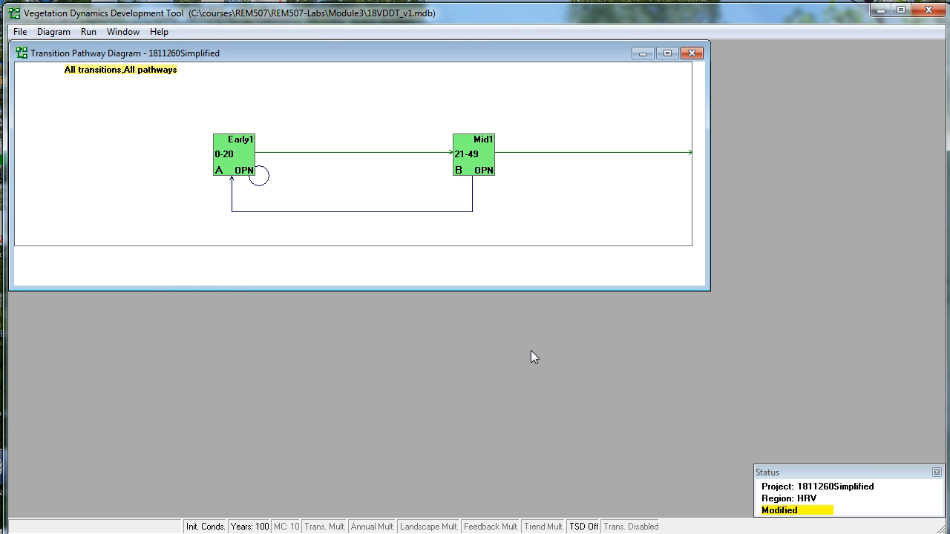
# Add a new class C with cover type Mid1 - Mid-Develop and structural stage CLS - Closed.
pyautogui.click(61, 31)
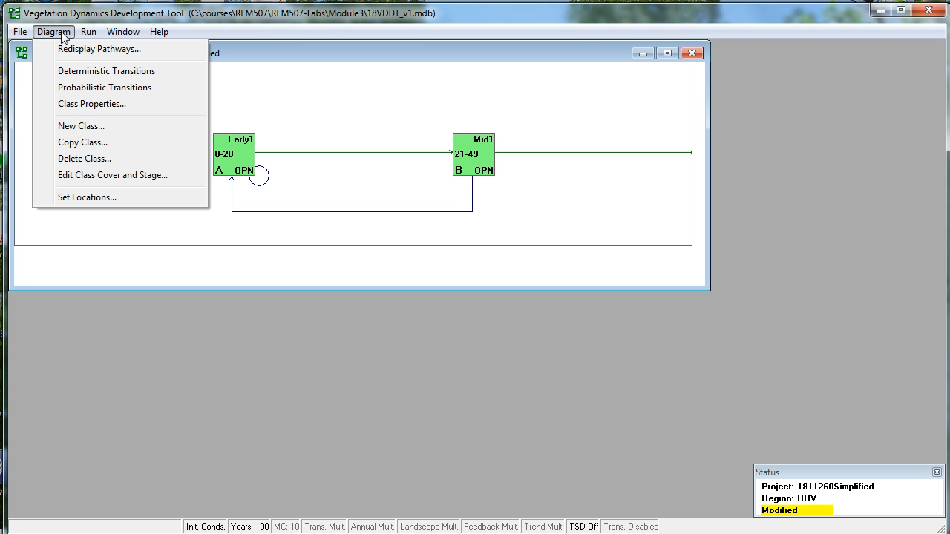
pyautogui.click(71, 128)
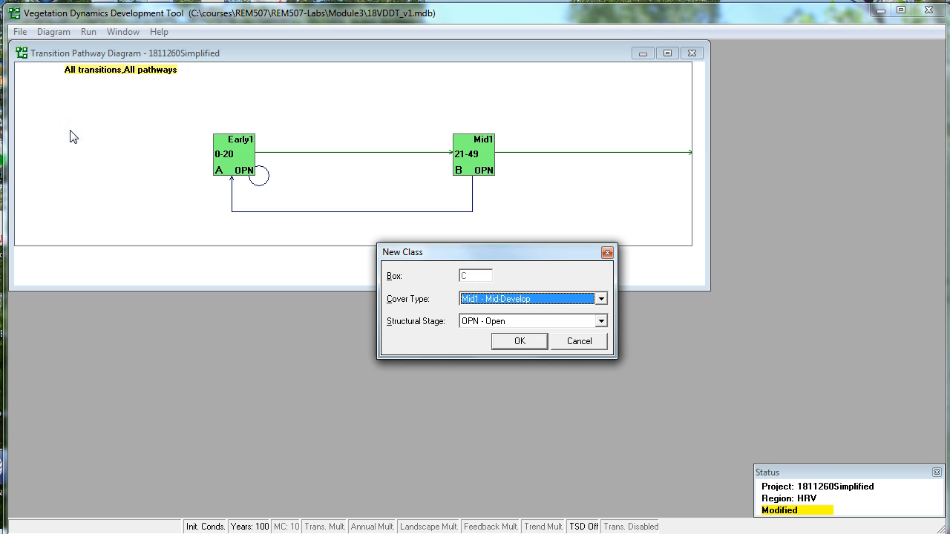
pyautogui.click(470, 319)
pyautogui.click(601, 298)
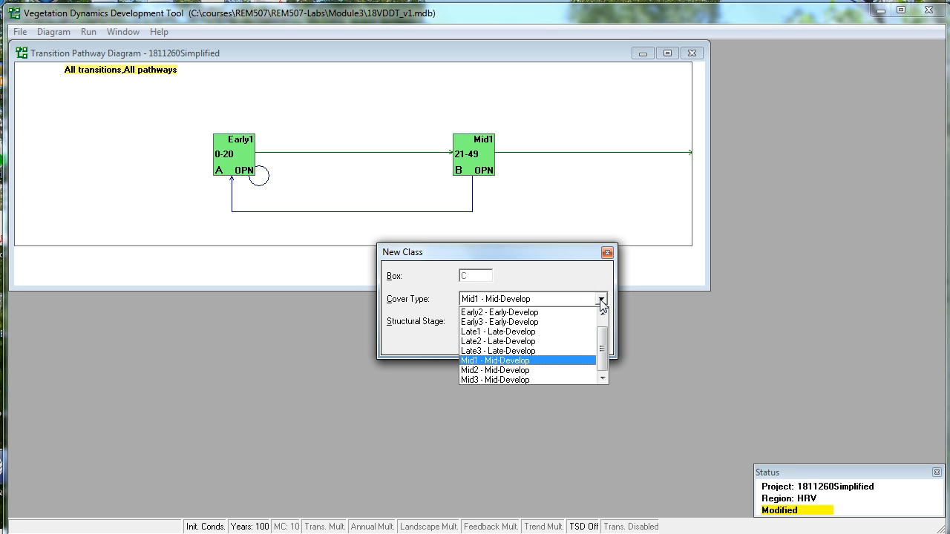
pyautogui.click(571, 362)
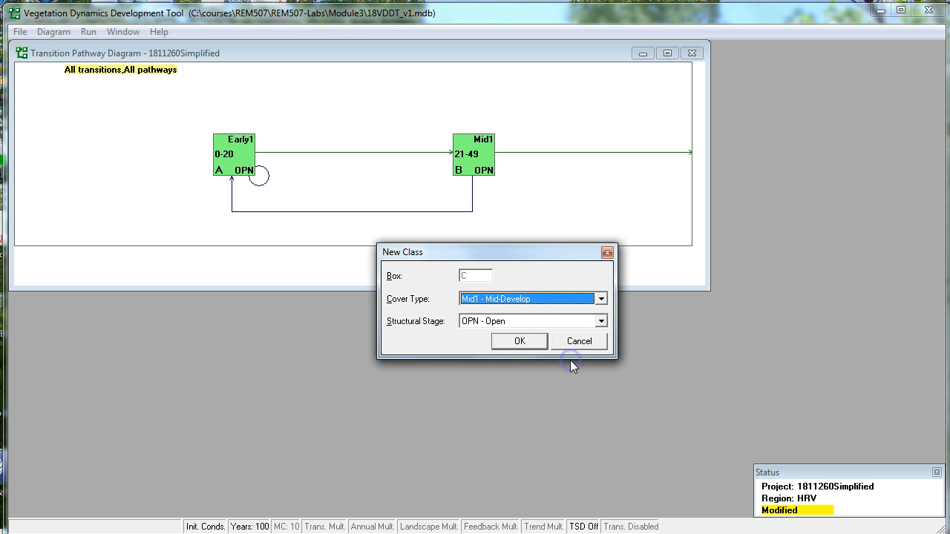
pyautogui.click(601, 321)
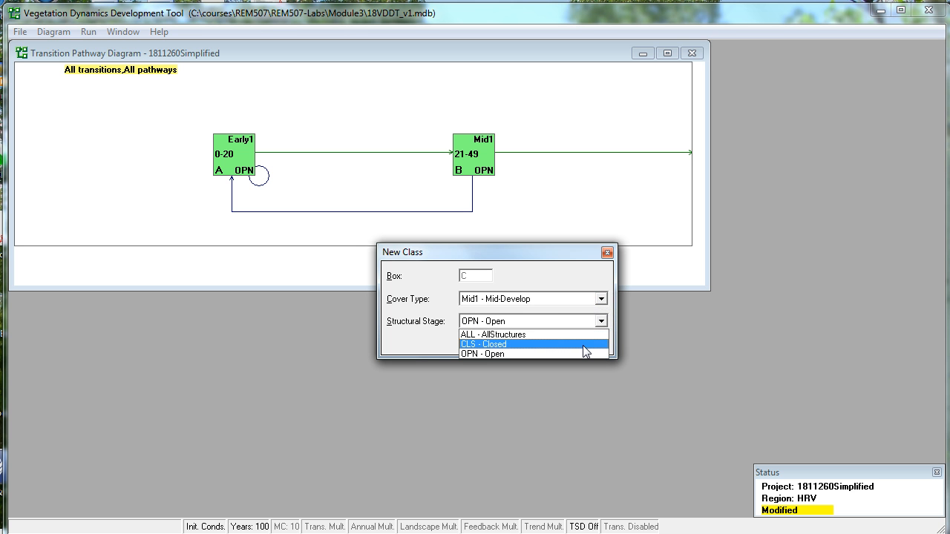
pyautogui.click(583, 345)
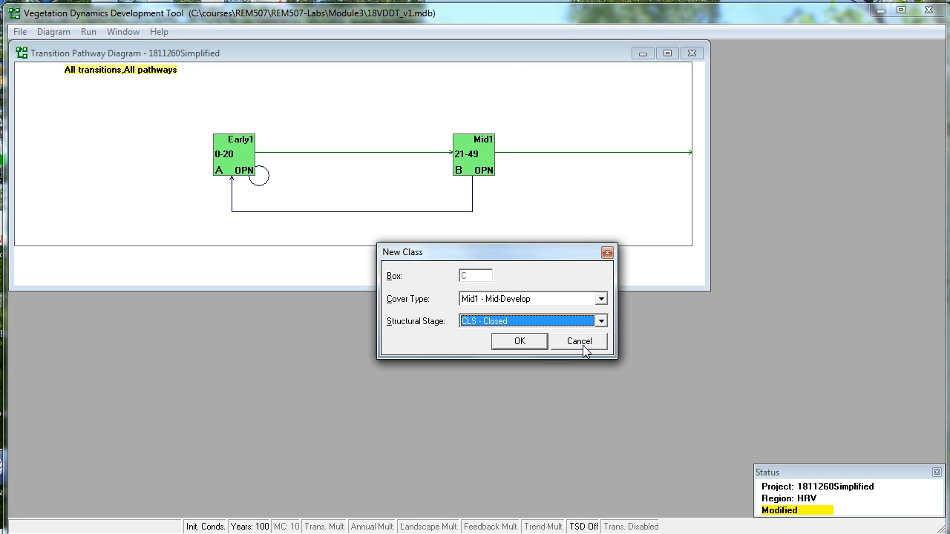
pyautogui.click(526, 343)
pyautogui.click(138, 63)
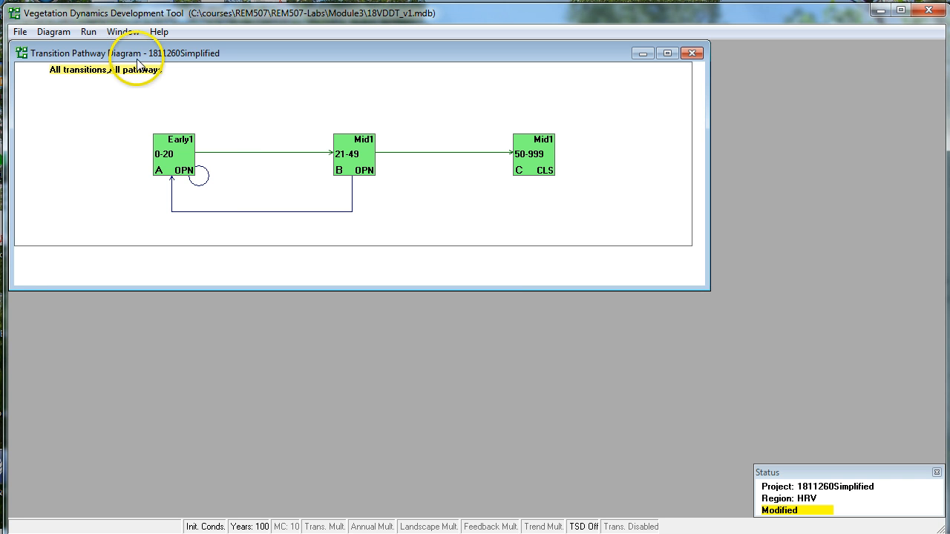
# Add a new class D with cover type Late1 - Late-Develop and structural stage CLS - Closed.
pyautogui.click(54, 32)
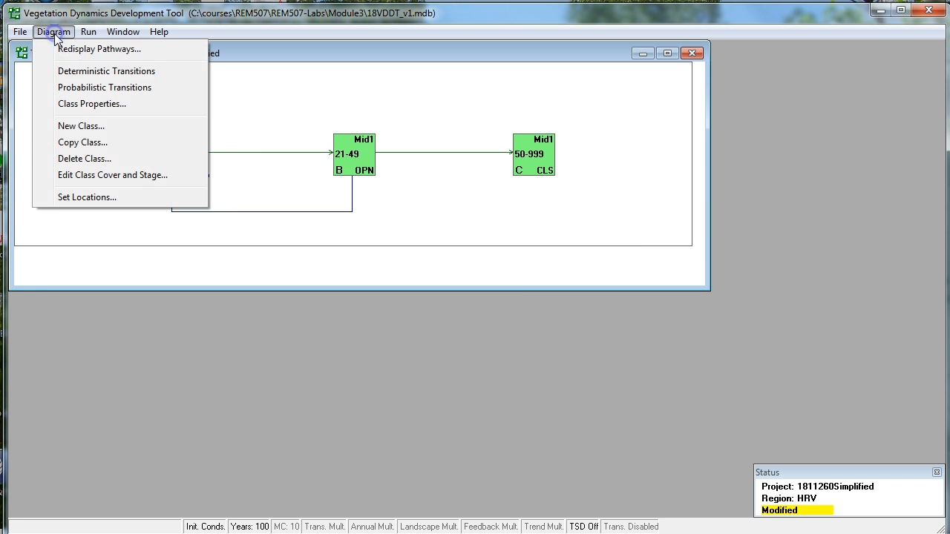
pyautogui.click(76, 132)
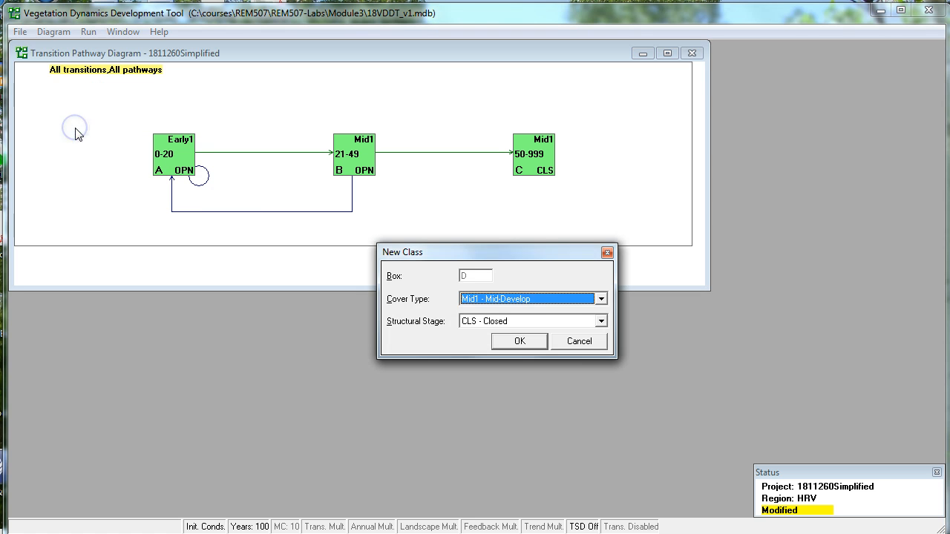
pyautogui.click(599, 299)
pyautogui.scroll(-1, 594, 334)
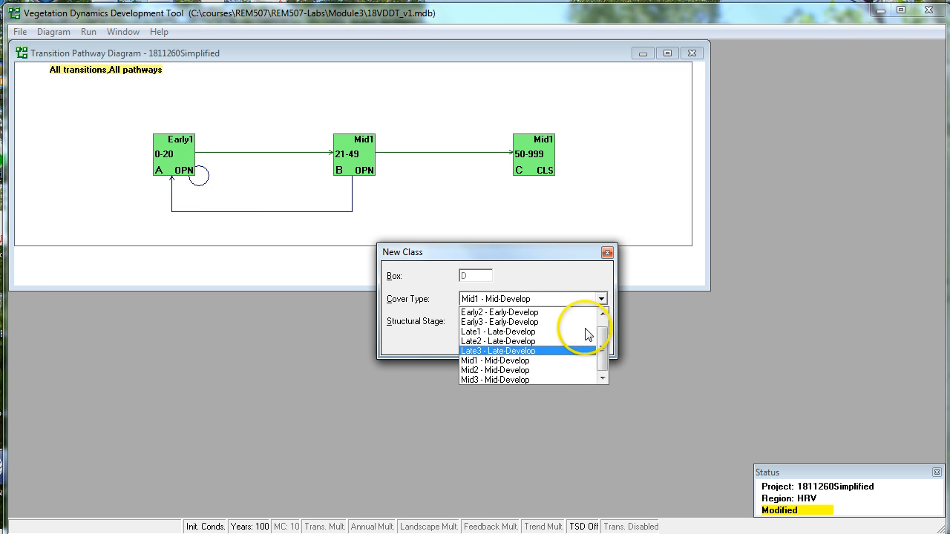
pyautogui.click(585, 332)
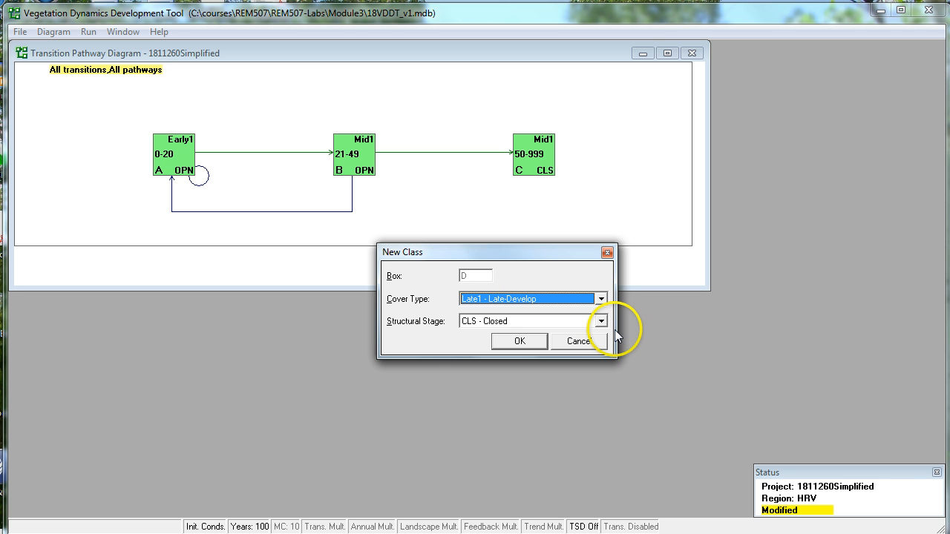
pyautogui.click(528, 340)
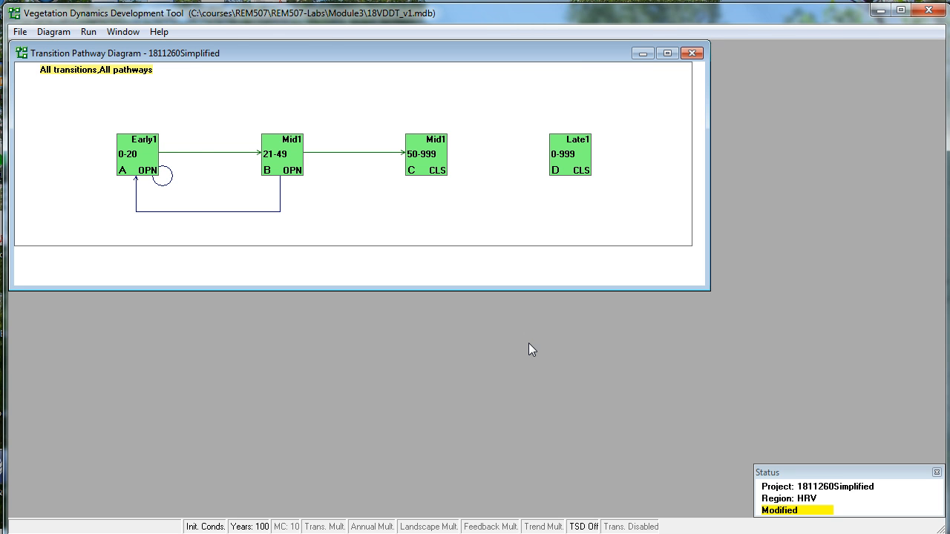
# Set the end age of class A (Early1 OPN) to 5 and let the matching disturbance ages update automatically.
pyautogui.doubleClick(137, 155)
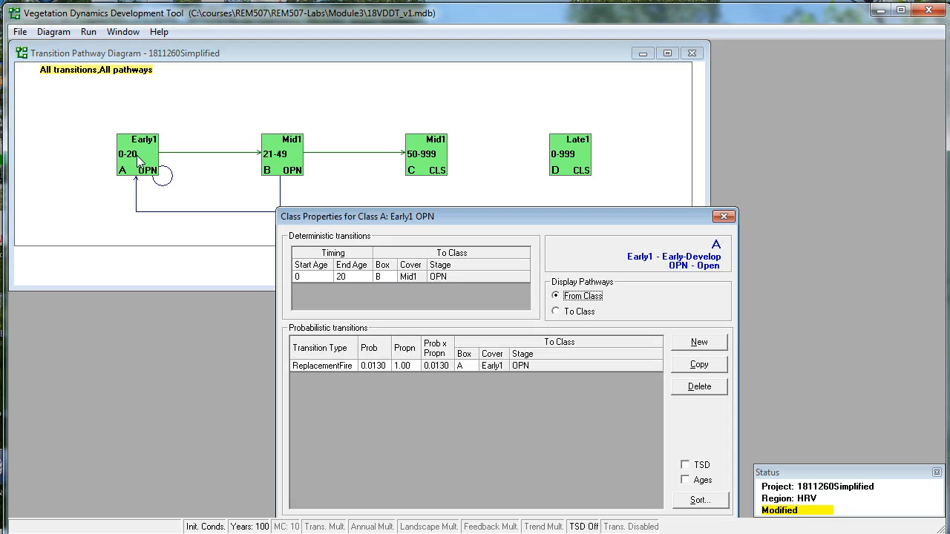
pyautogui.click(350, 276)
pyautogui.write('5')
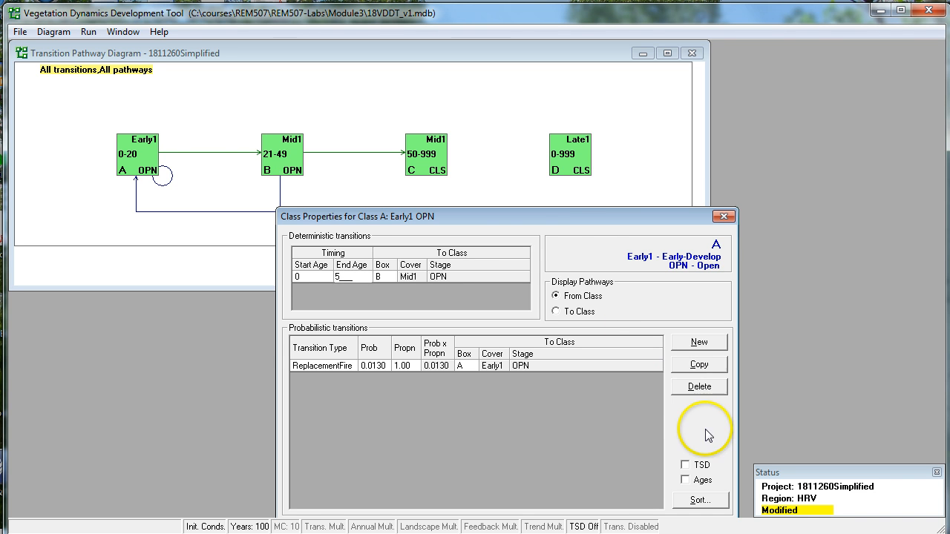
pyautogui.moveTo(594, 215); pyautogui.dragTo(575, 137)
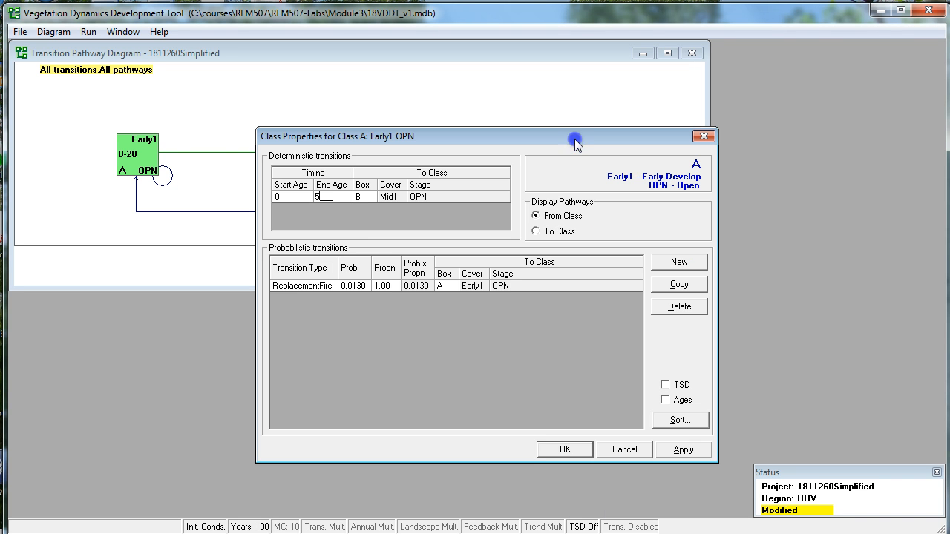
pyautogui.click(567, 449)
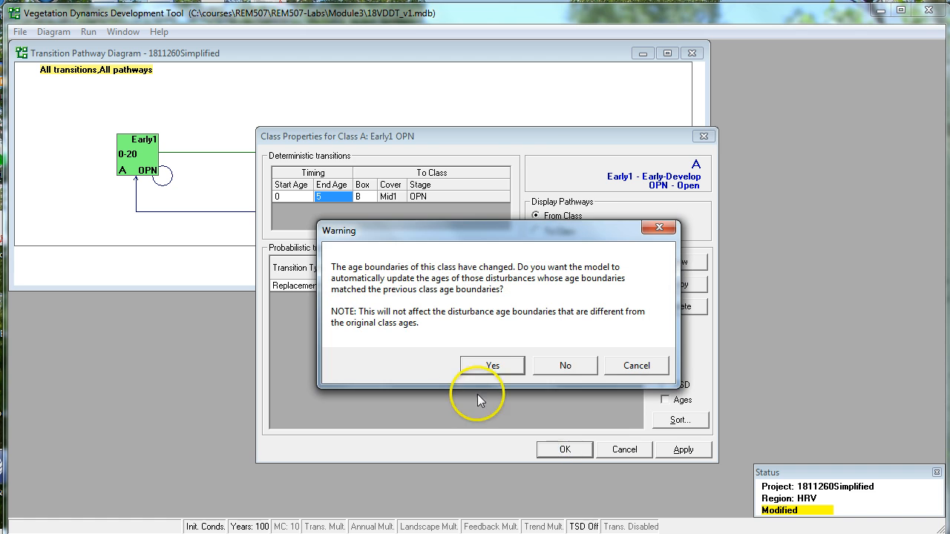
pyautogui.click(486, 366)
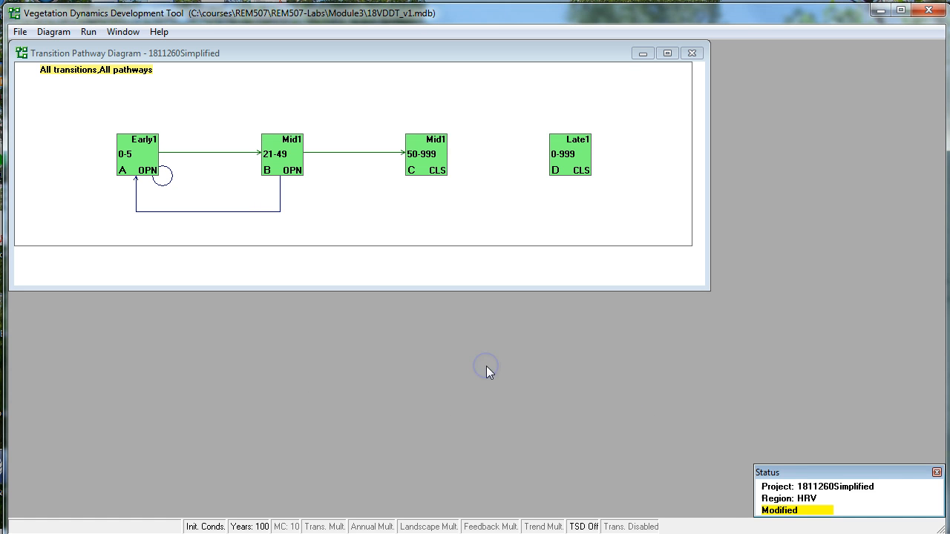
# Set class B (Mid1 OPN) to start at age 6 and end at age 15, letting the matching disturbance ages update automatically.
pyautogui.doubleClick(291, 169)
pyautogui.click(331, 301)
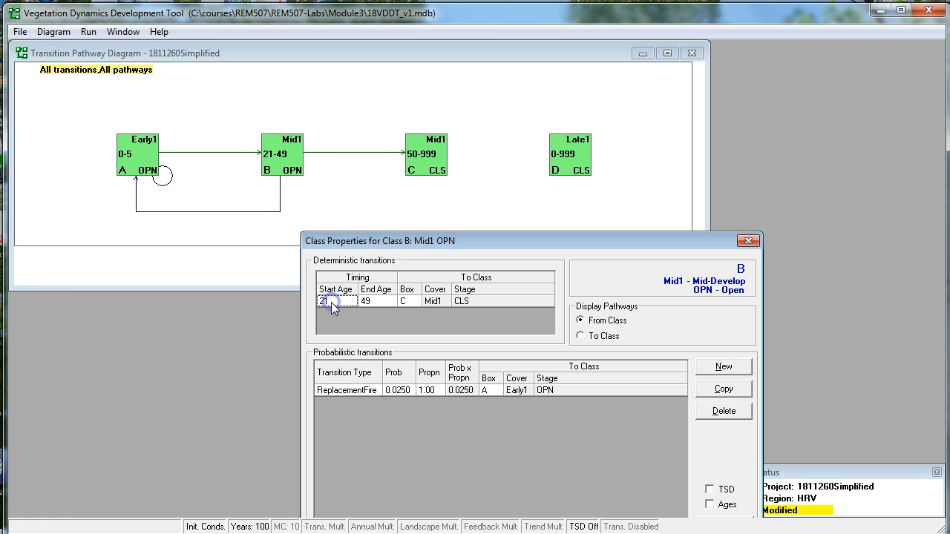
pyautogui.write('6')
pyautogui.click(378, 301)
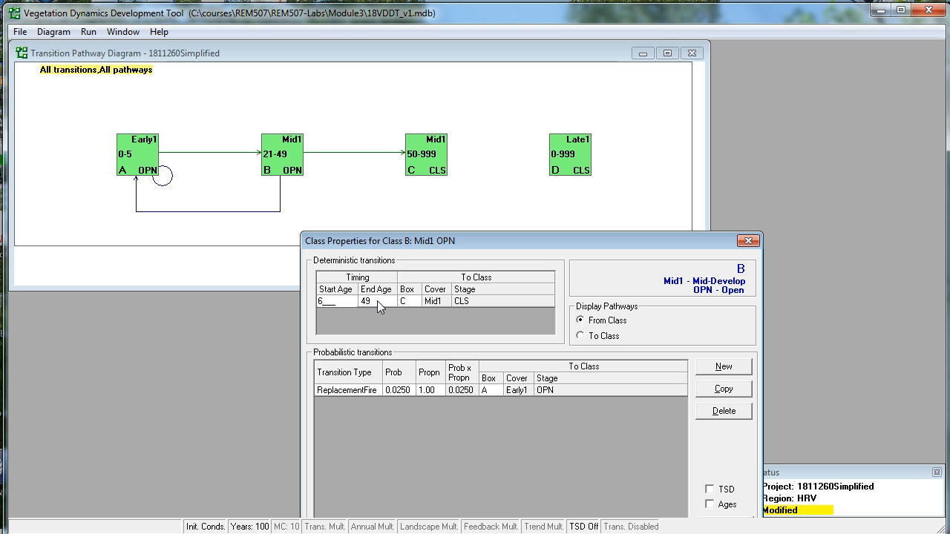
pyautogui.click(368, 299)
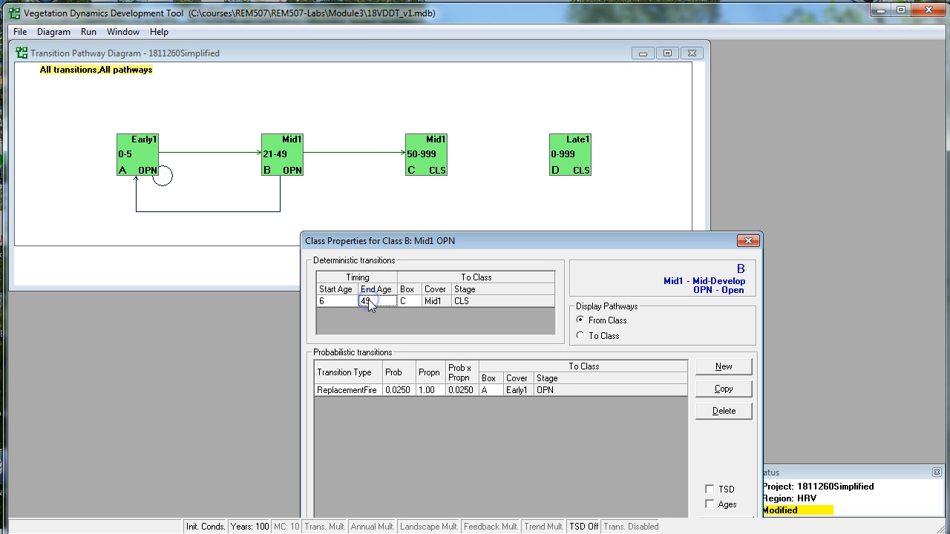
pyautogui.write('15')
pyautogui.click(244, 413)
pyautogui.moveTo(543, 245); pyautogui.dragTo(504, 156)
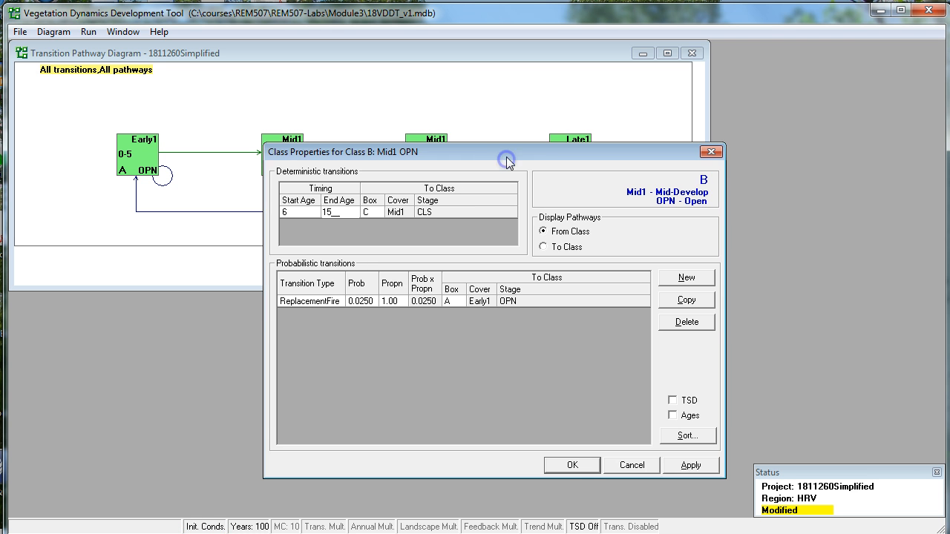
pyautogui.click(553, 475)
pyautogui.click(449, 366)
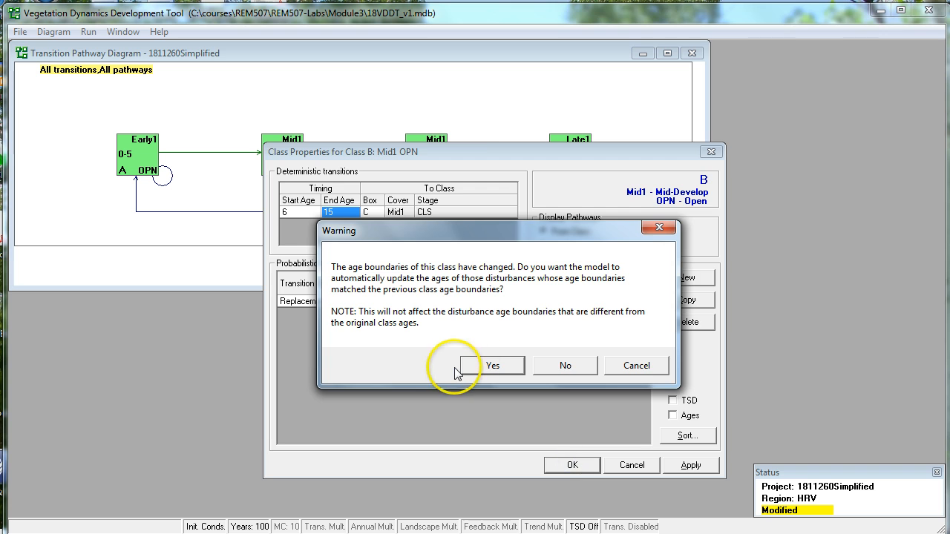
# Set class C (Mid1 CLS) to start at age 16 and end at age 25, accepting the automatic disturbance age update.
pyautogui.doubleClick(426, 160)
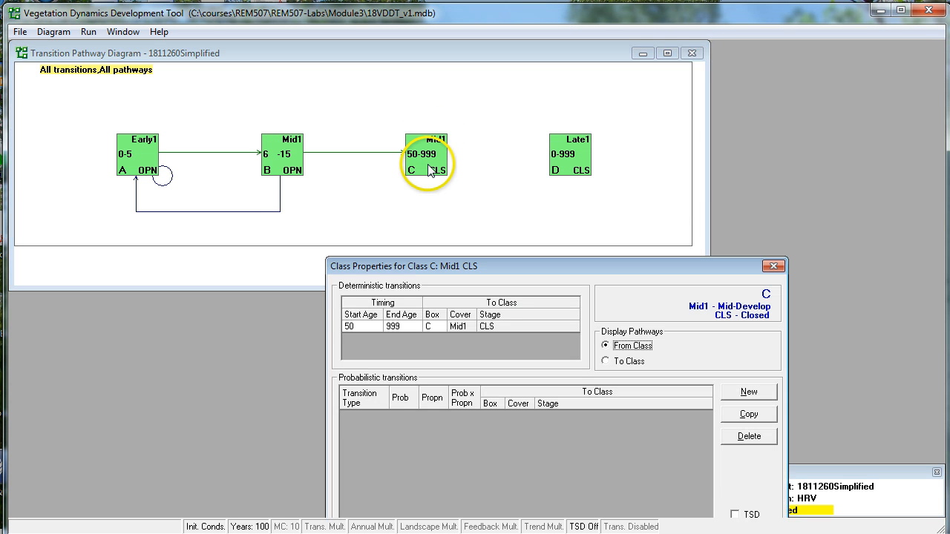
pyautogui.click(354, 307)
pyautogui.click(359, 327)
pyautogui.write('1')
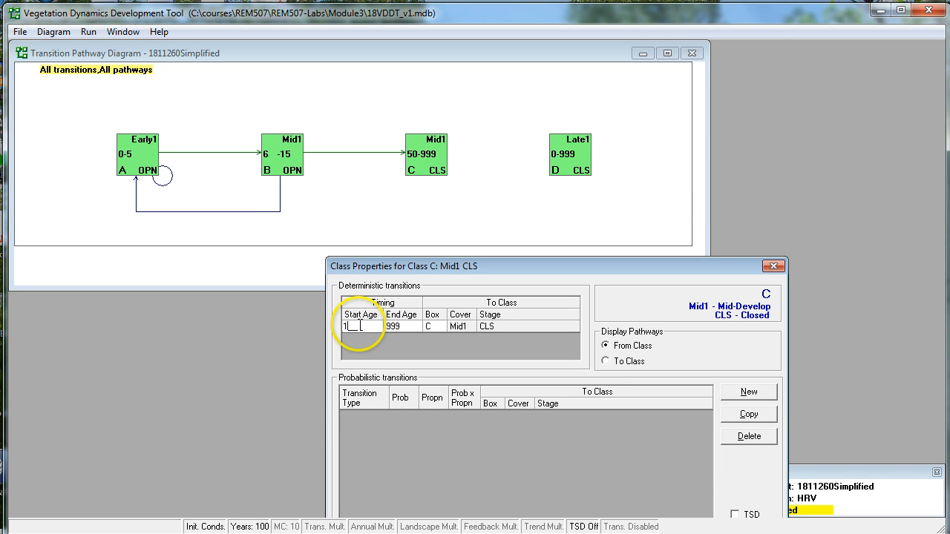
pyautogui.write('56')
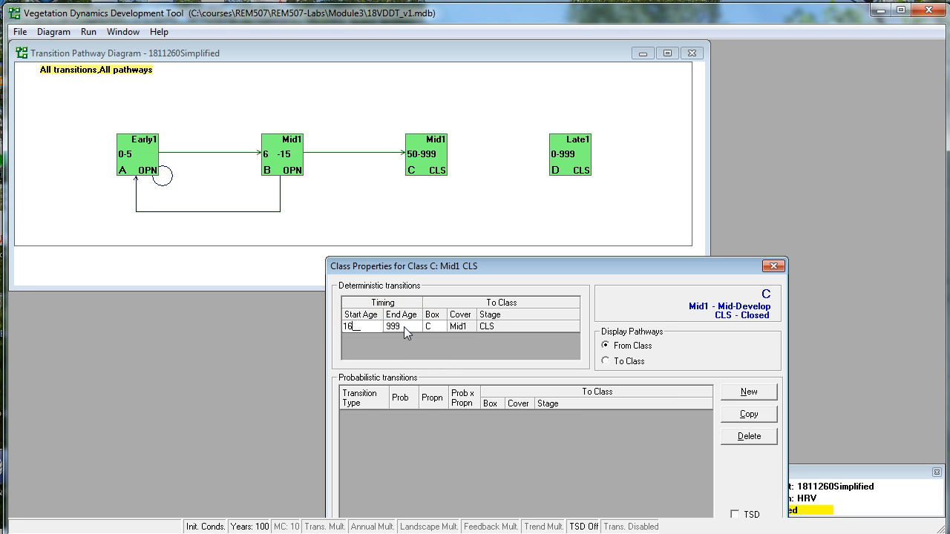
pyautogui.click(404, 327)
pyautogui.write('22')
pyautogui.press('BackSpace')
pyautogui.write('5')
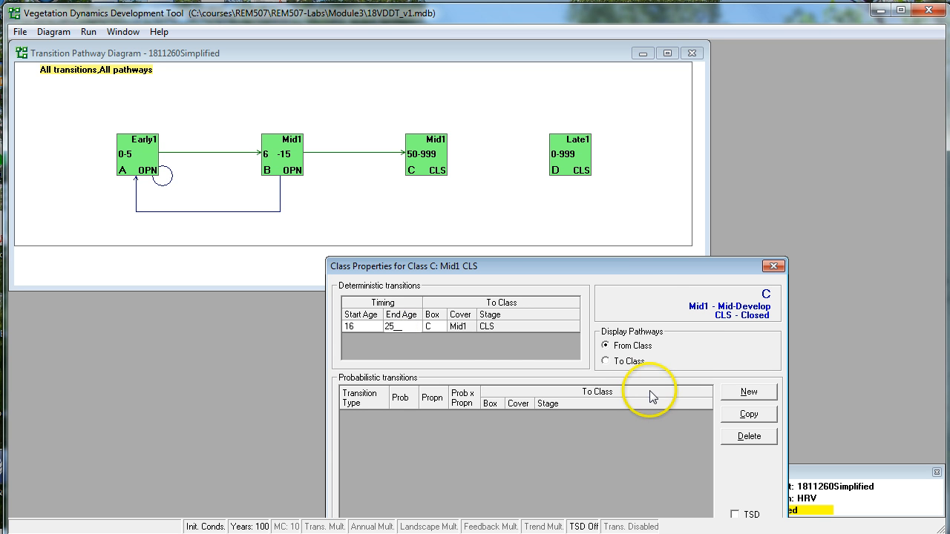
pyautogui.moveTo(664, 265); pyautogui.dragTo(638, 113)
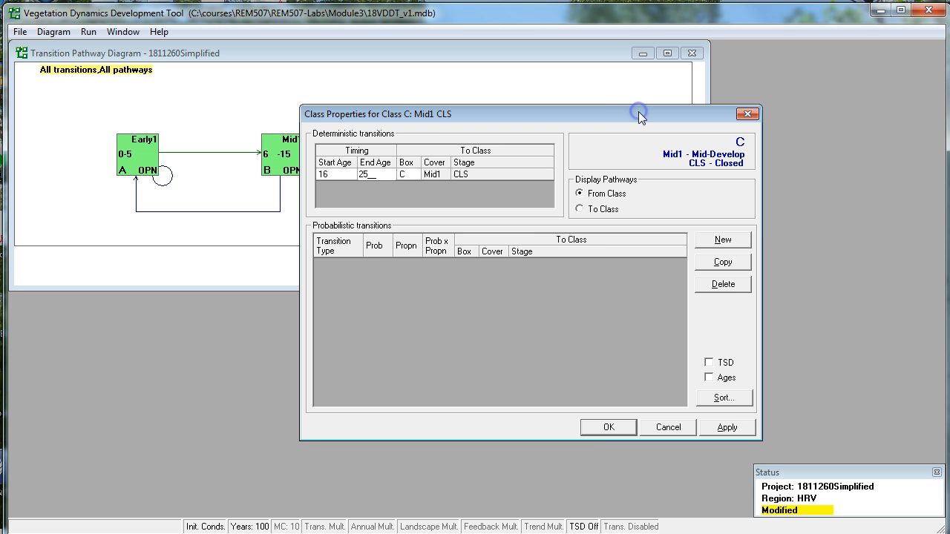
pyautogui.click(611, 423)
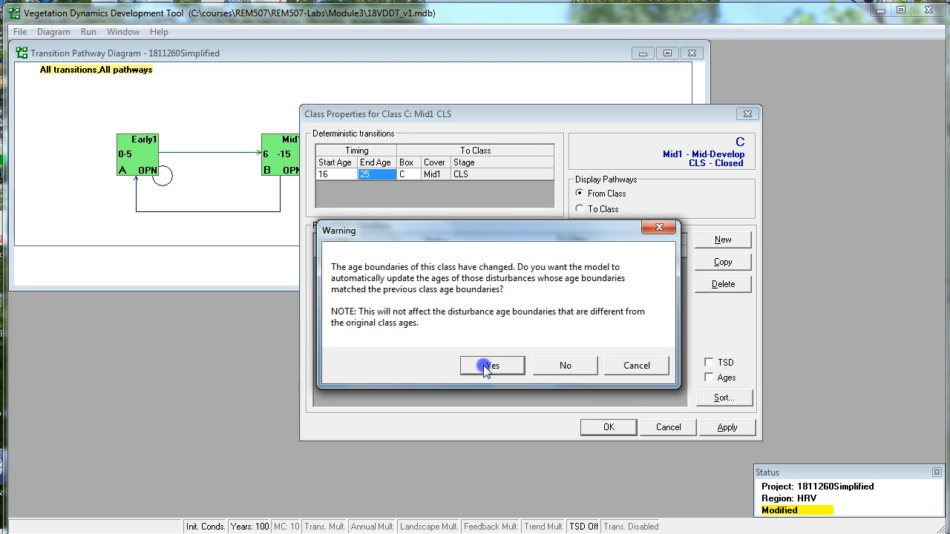
pyautogui.click(485, 365)
# Set the start age of class D (Late1 CLS) to 26 and accept the automatic update of matching disturbance ages.
pyautogui.doubleClick(568, 156)
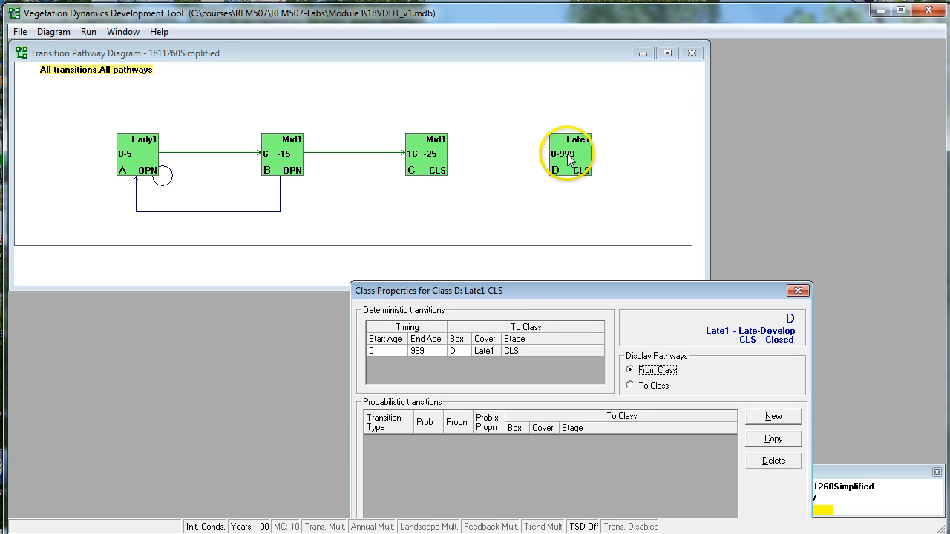
pyautogui.moveTo(527, 289); pyautogui.dragTo(502, 136)
pyautogui.click(357, 197)
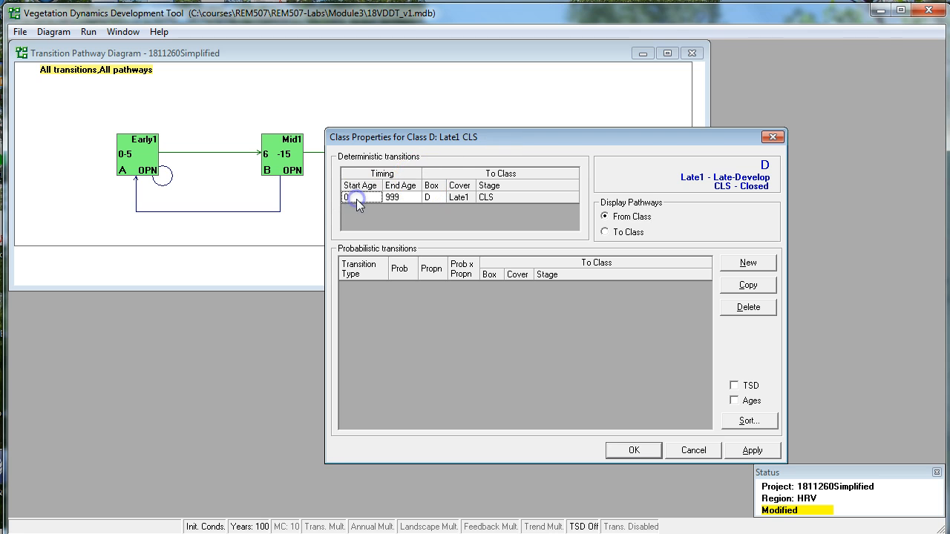
pyautogui.write('26')
pyautogui.click(403, 205)
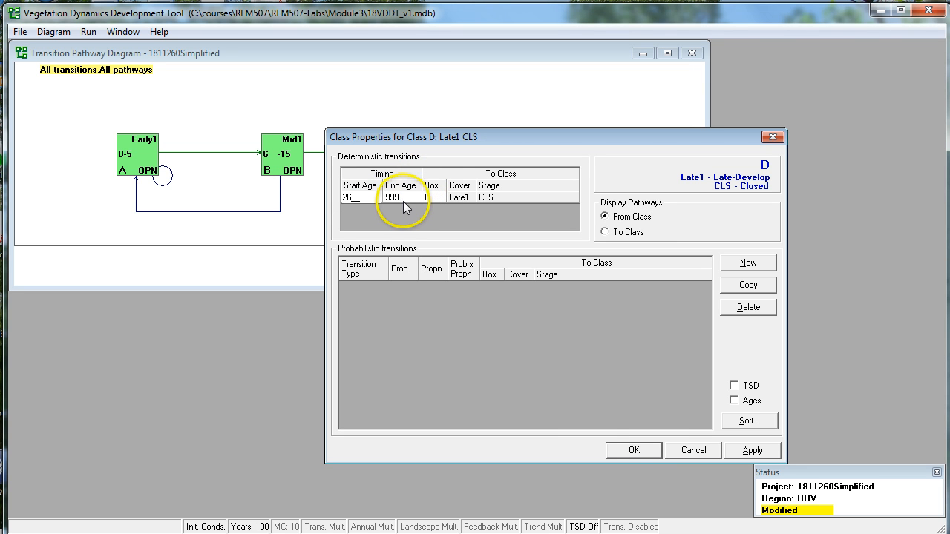
pyautogui.click(638, 451)
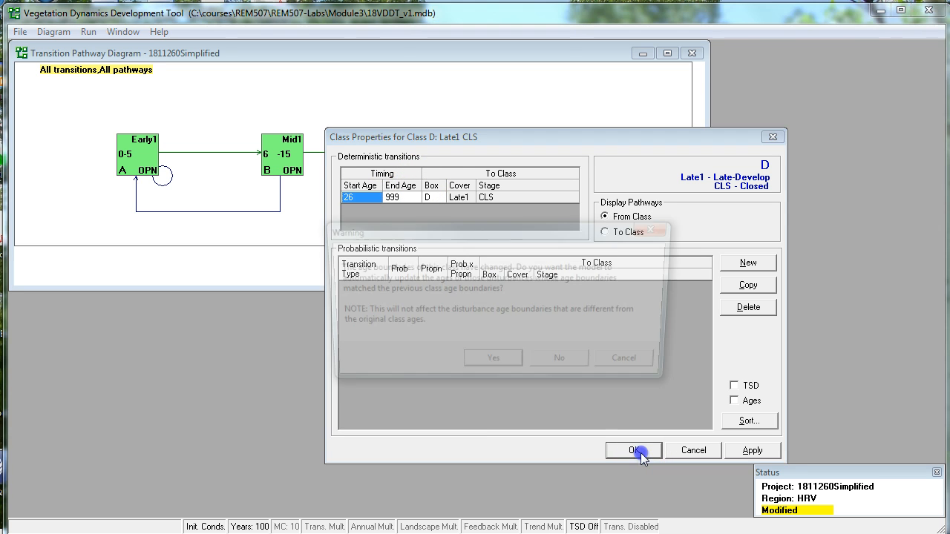
pyautogui.click(495, 359)
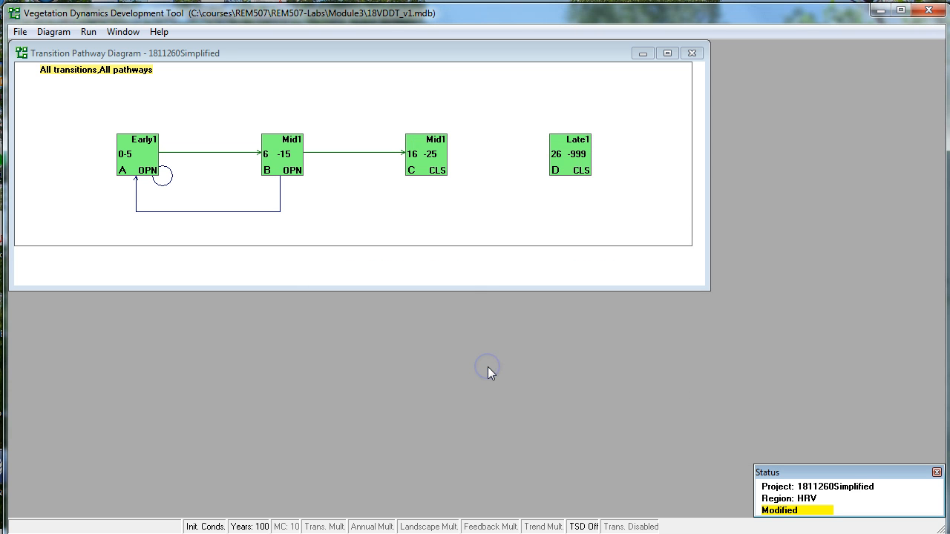
# Redirect the deterministic transition of class C (Mid1 CLS) to class D.
pyautogui.click(594, 171)
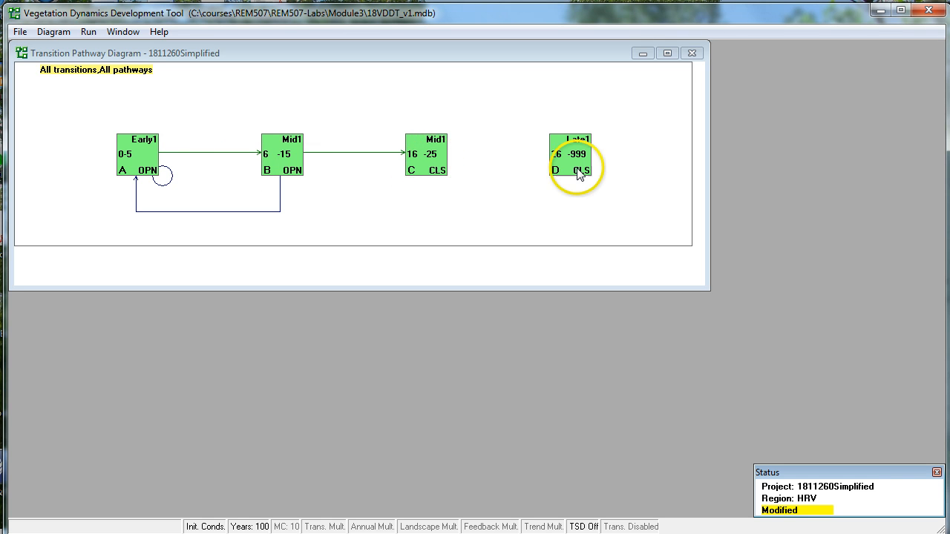
pyautogui.doubleClick(429, 171)
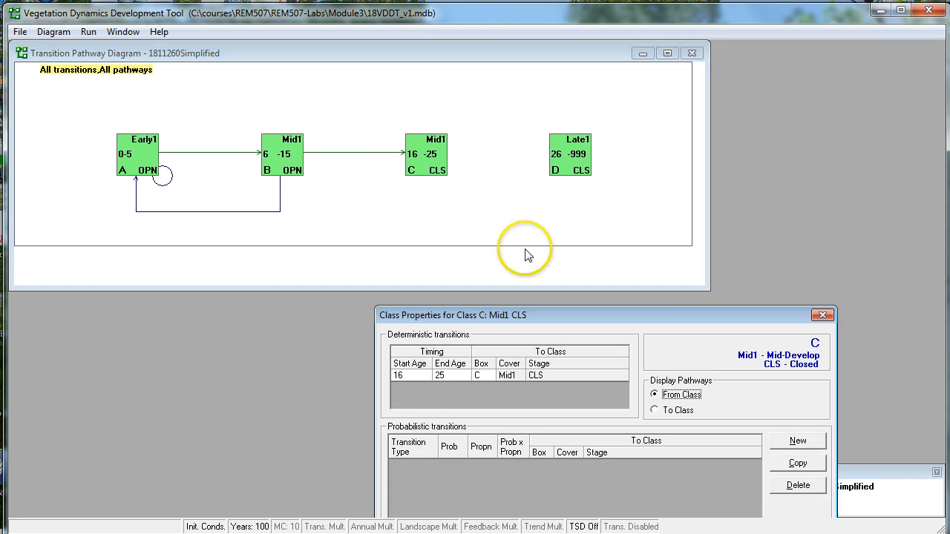
pyautogui.moveTo(644, 317); pyautogui.dragTo(551, 93)
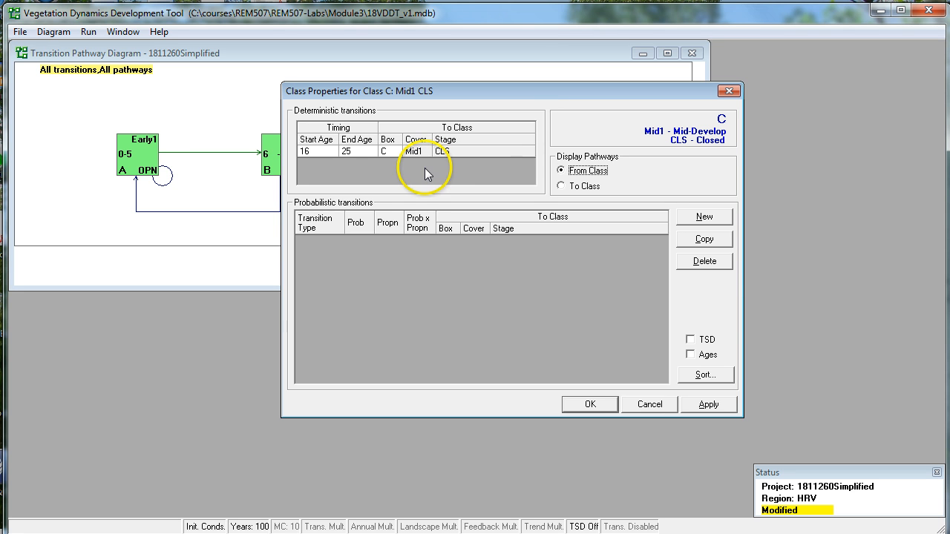
pyautogui.click(390, 151)
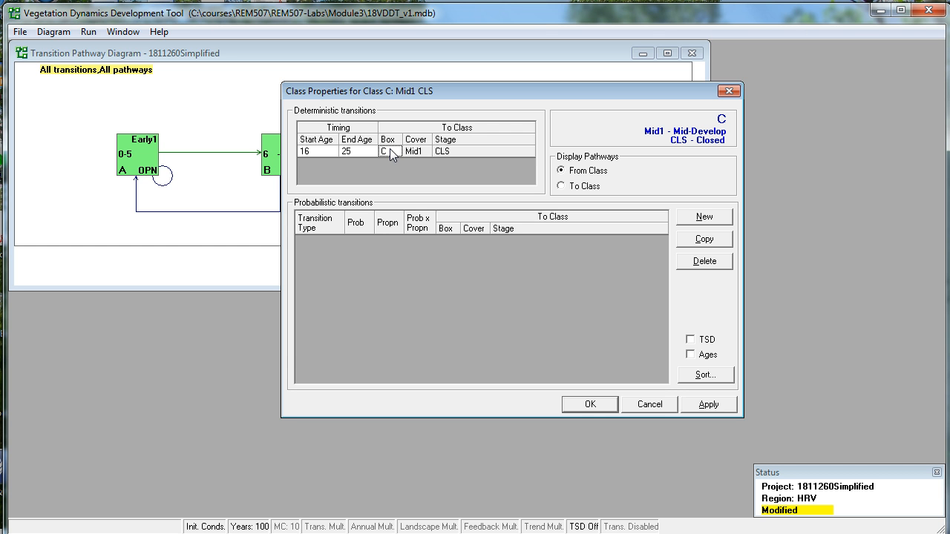
pyautogui.write('D')
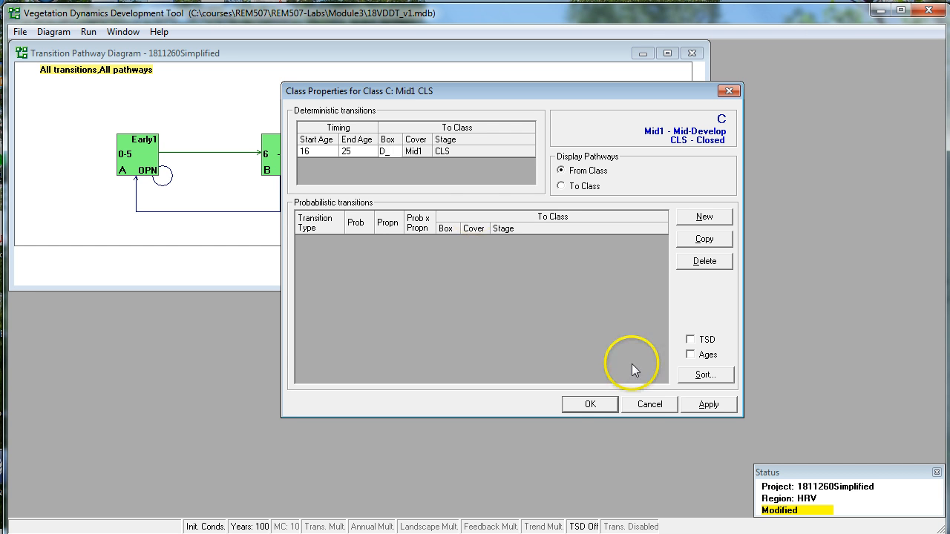
pyautogui.click(605, 403)
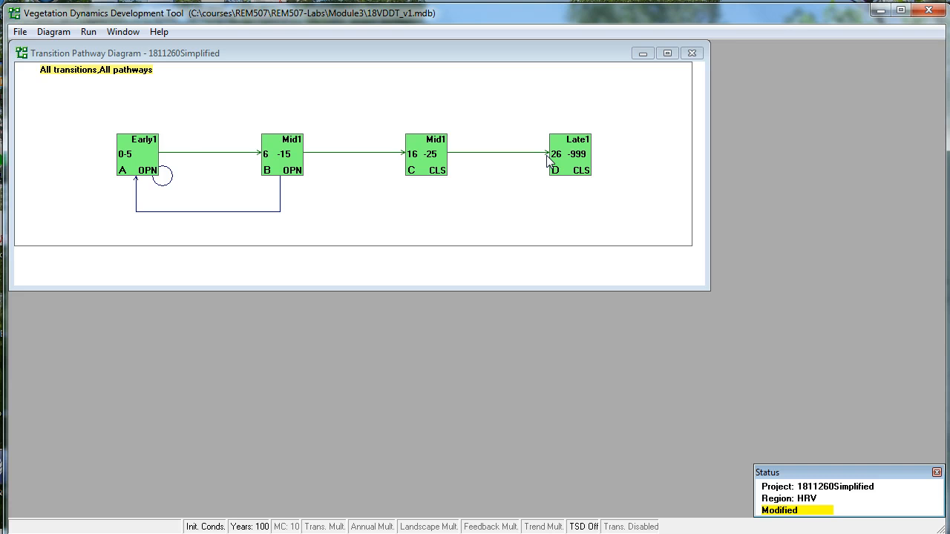
# Set the ReplacementFire probability of class A (Early1 OPN) to 0.001.
pyautogui.click(144, 165)
pyautogui.doubleClick(143, 165)
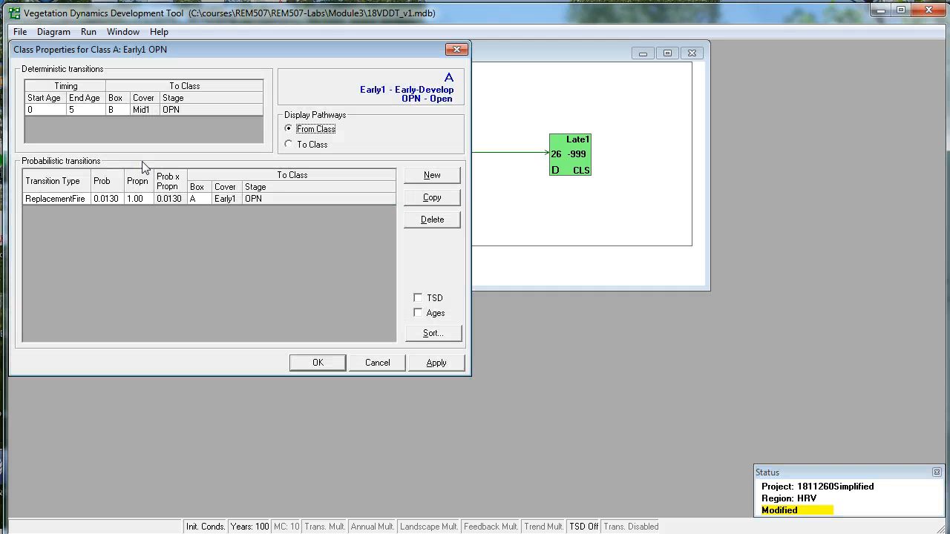
pyautogui.click(109, 200)
pyautogui.write('0.001')
pyautogui.click(319, 365)
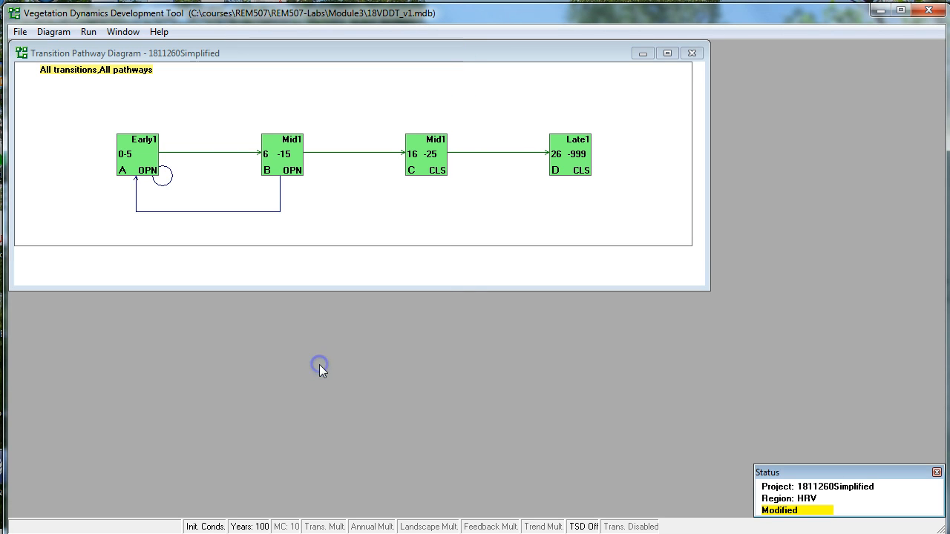
# Add a new probabilistic transition of type Optional1 to class A (Early1 OPN).
pyautogui.click(137, 163)
pyautogui.doubleClick(138, 164)
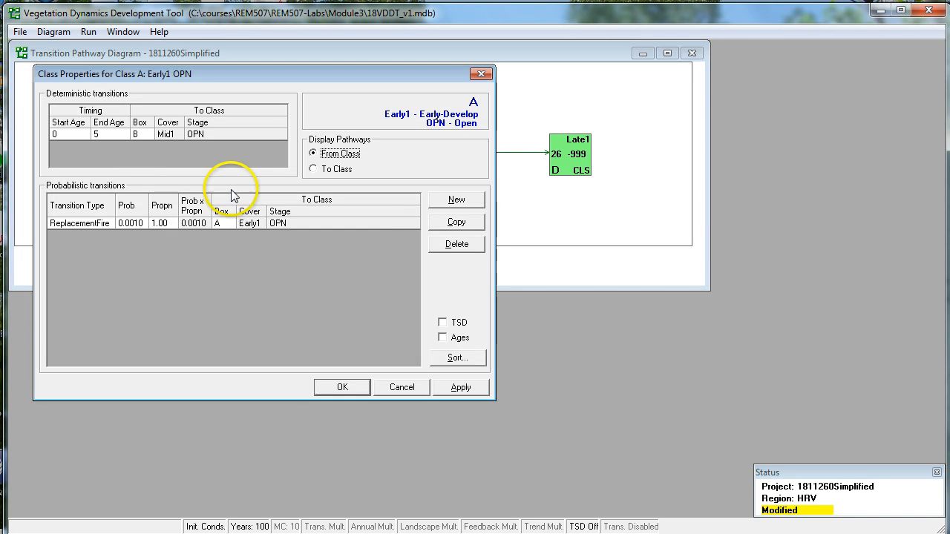
pyautogui.click(454, 201)
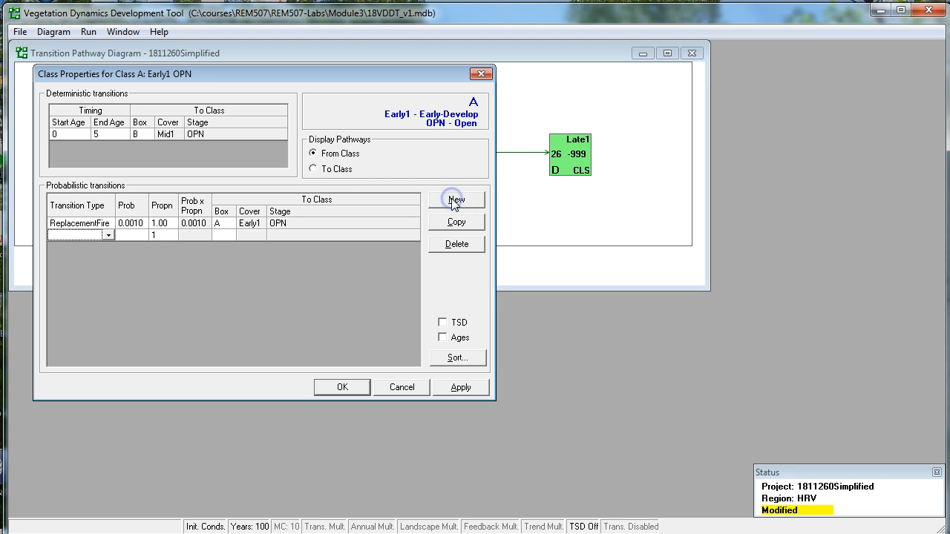
pyautogui.click(104, 236)
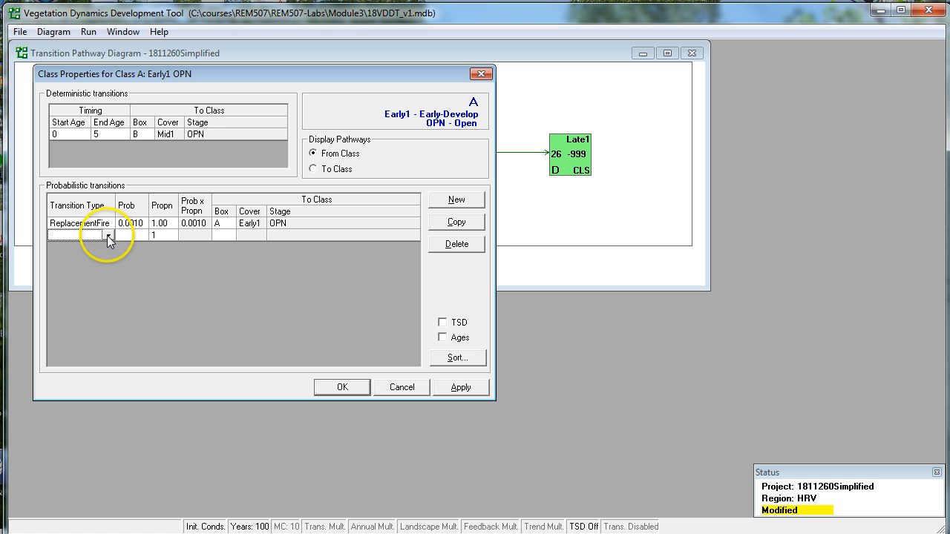
pyautogui.click(108, 236)
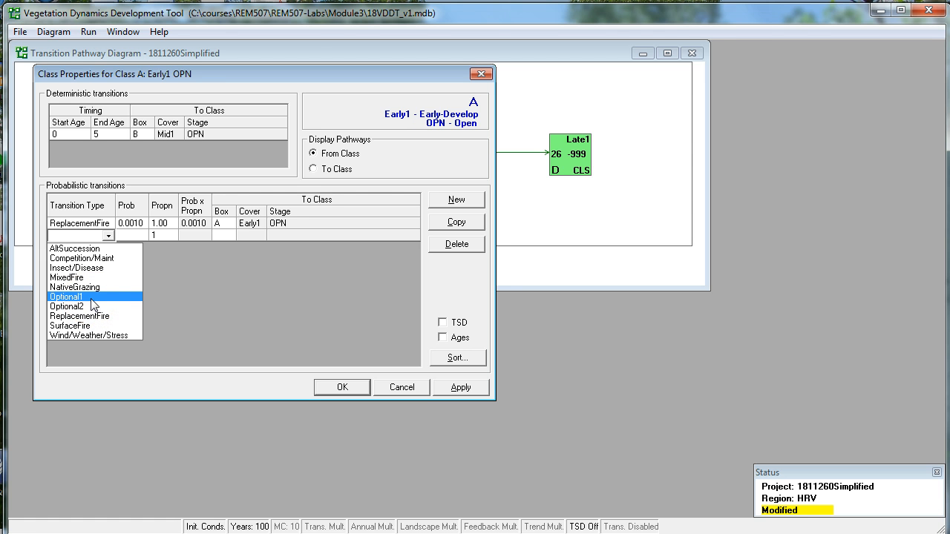
pyautogui.click(452, 397)
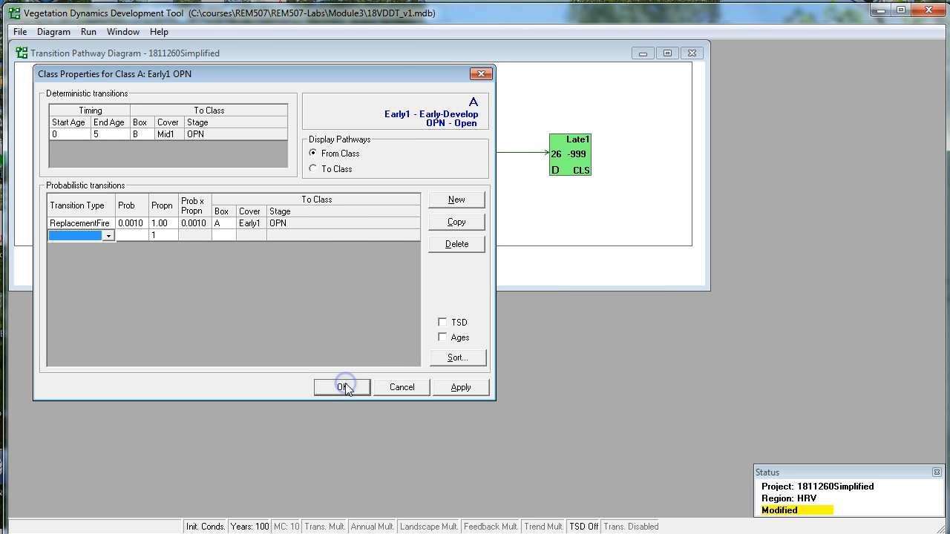
pyautogui.click(456, 246)
pyautogui.click(108, 235)
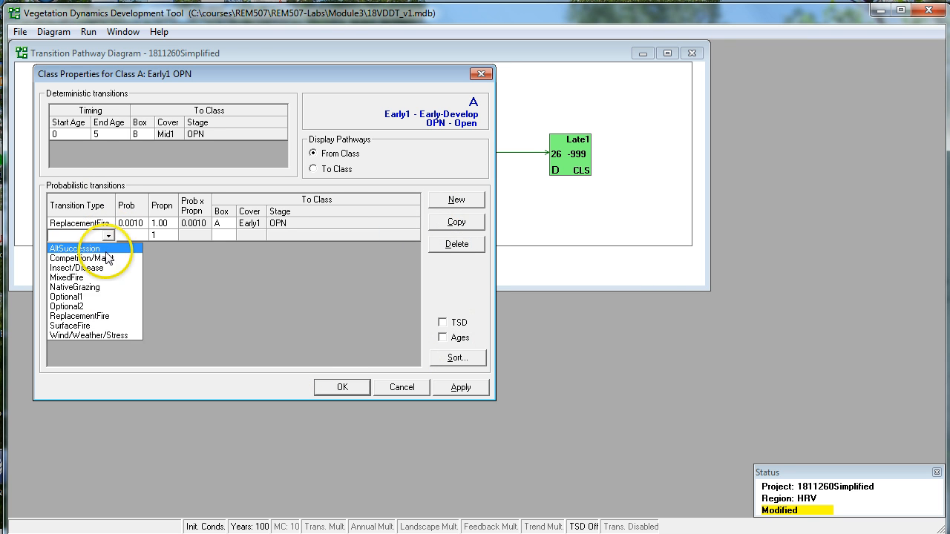
pyautogui.click(102, 297)
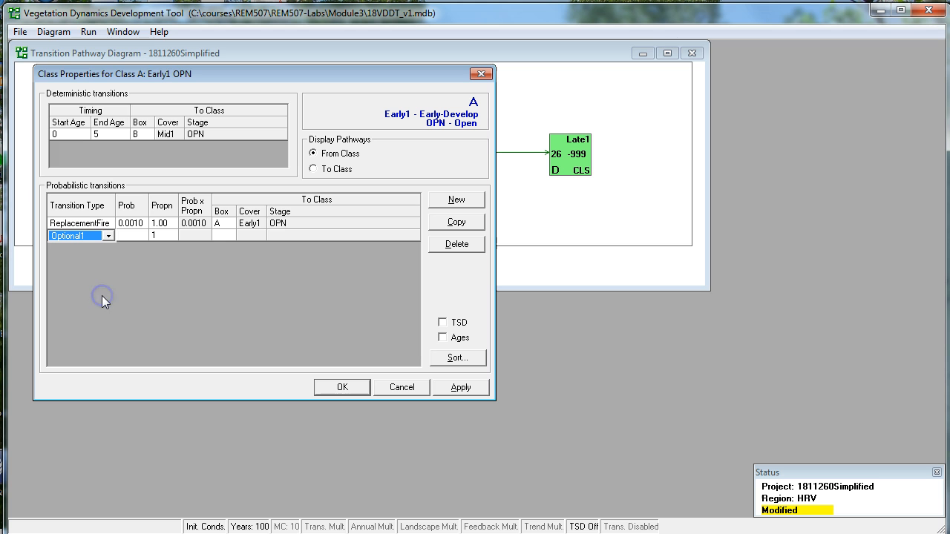
# Give class A's Optional1 transition a probability of 0.0 with class A as its destination, and accept the class properties.
pyautogui.click(143, 235)
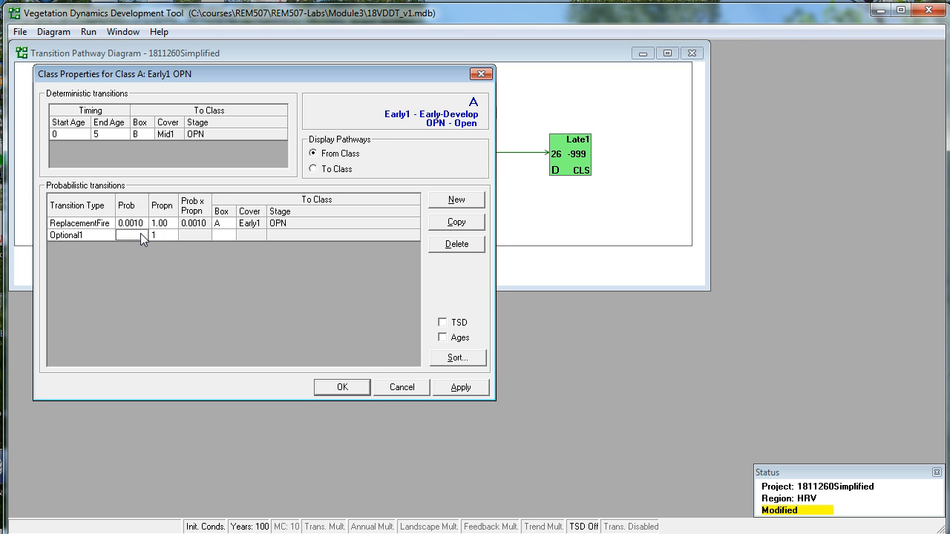
pyautogui.write('0.0')
pyautogui.click(343, 385)
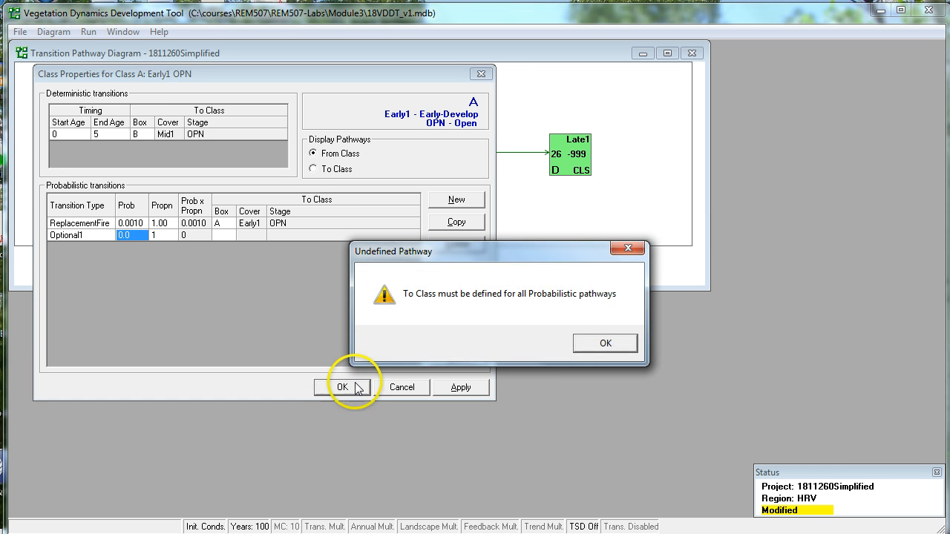
pyautogui.click(605, 345)
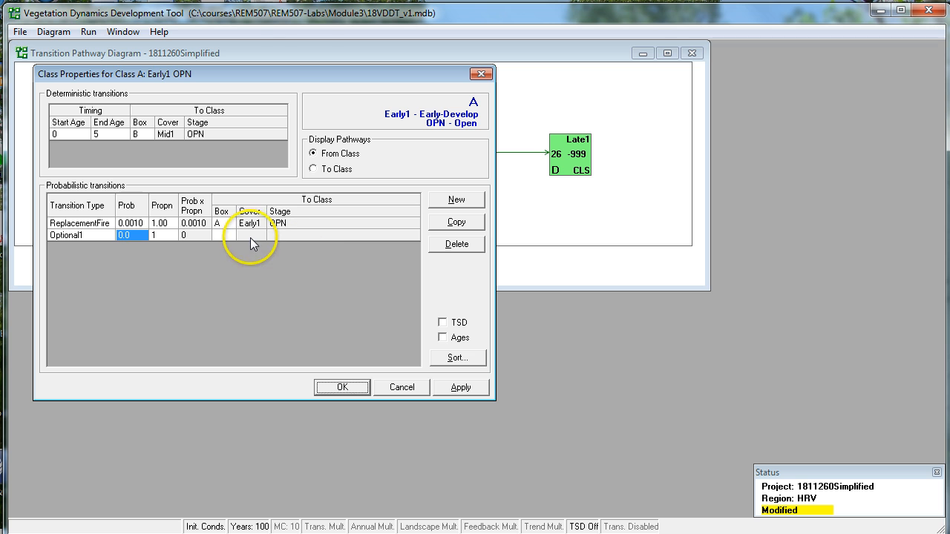
pyautogui.click(222, 232)
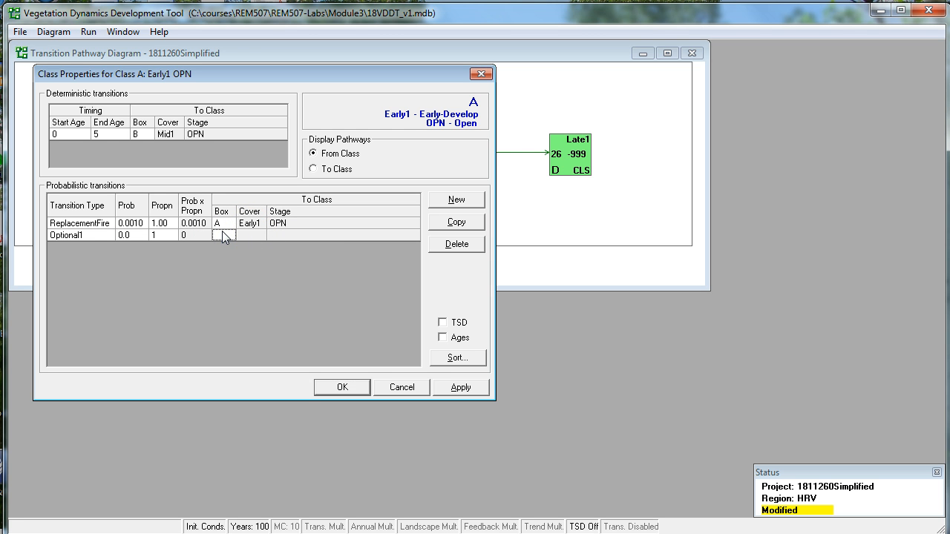
pyautogui.click(342, 387)
pyautogui.click(324, 233)
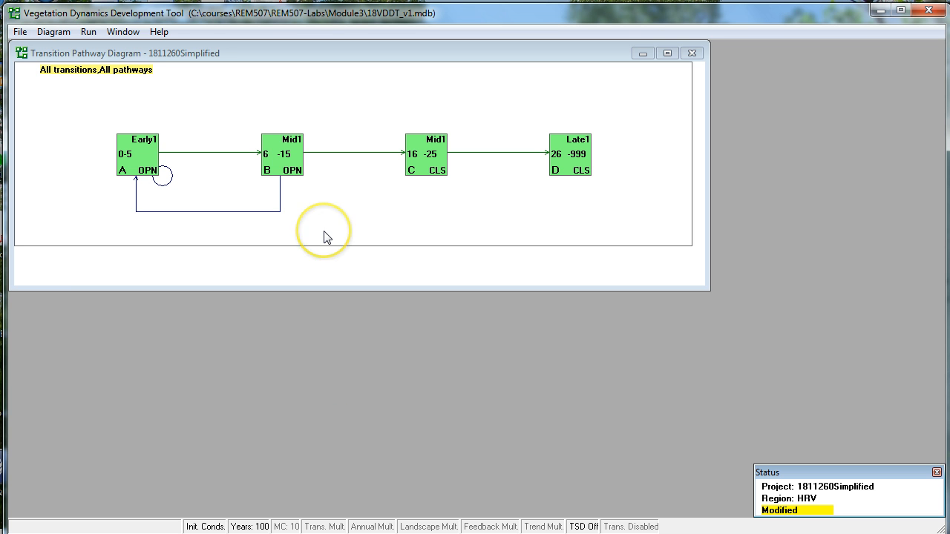
# Set the ReplacementFire probability of class B (Mid1 OPN) to 0.001.
pyautogui.doubleClick(281, 153)
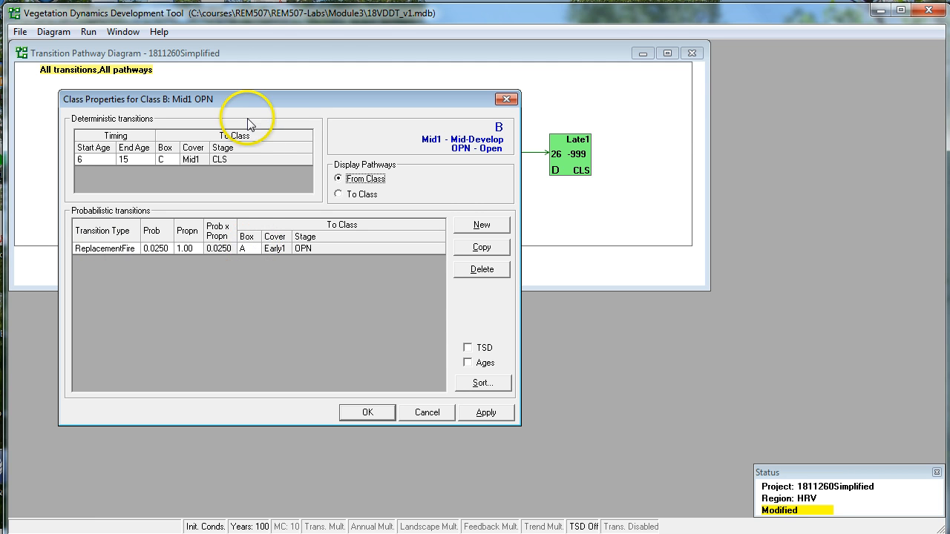
pyautogui.moveTo(244, 99); pyautogui.dragTo(557, 168)
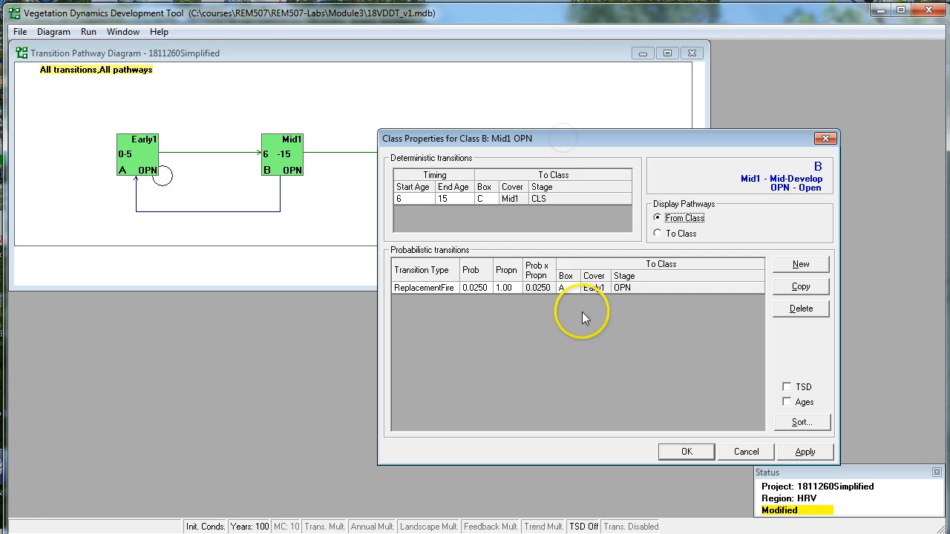
pyautogui.doubleClick(488, 290)
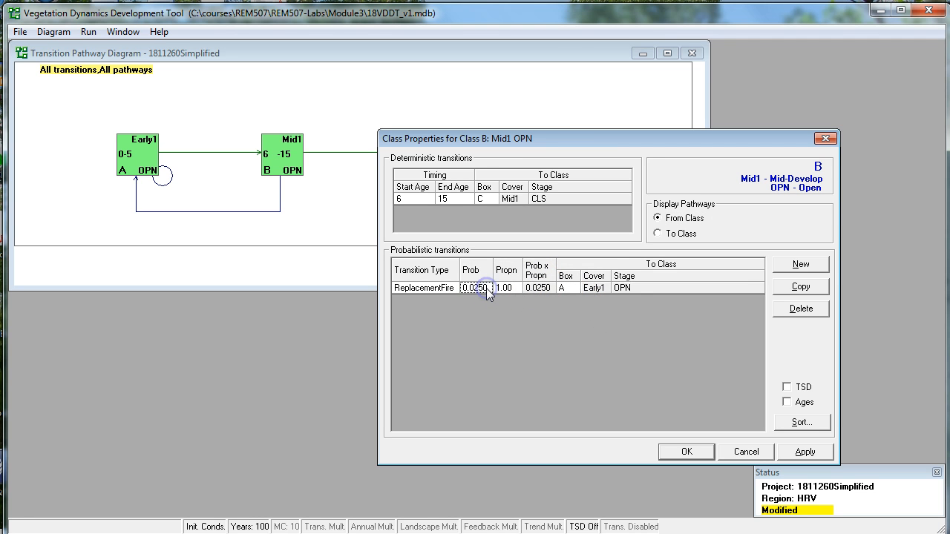
pyautogui.write('0.00')
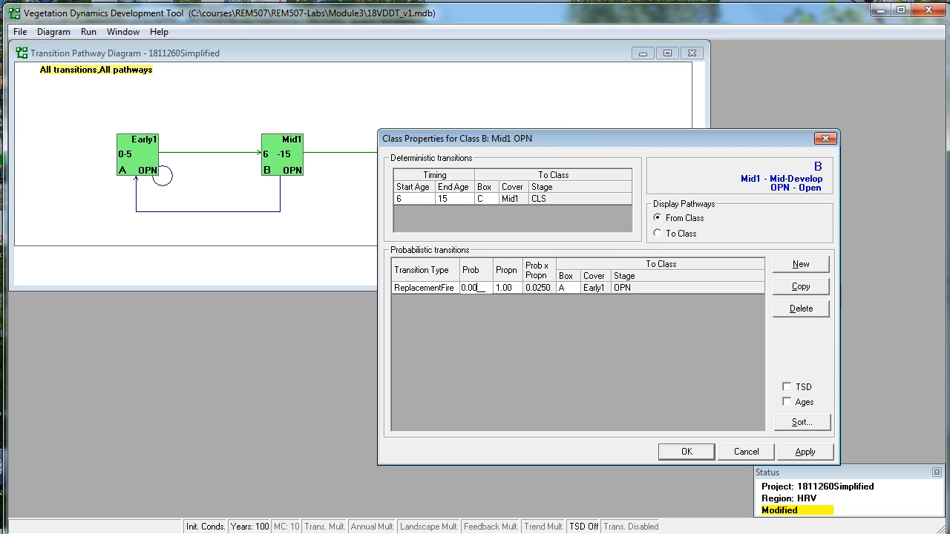
pyautogui.write('1')
pyautogui.click(686, 451)
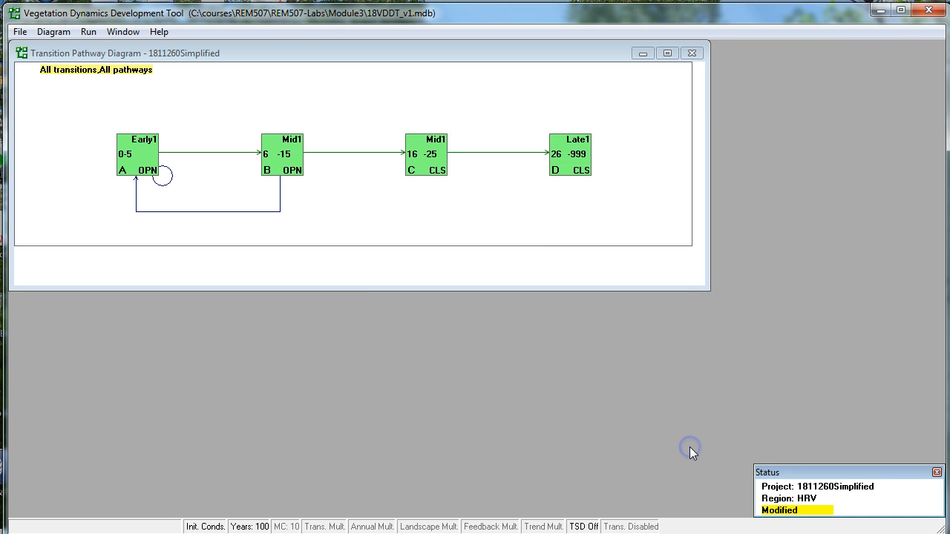
# Add a ReplacementFire probabilistic transition from class C (Mid1 CLS) to class A with a probability of 0.001.
pyautogui.doubleClick(428, 165)
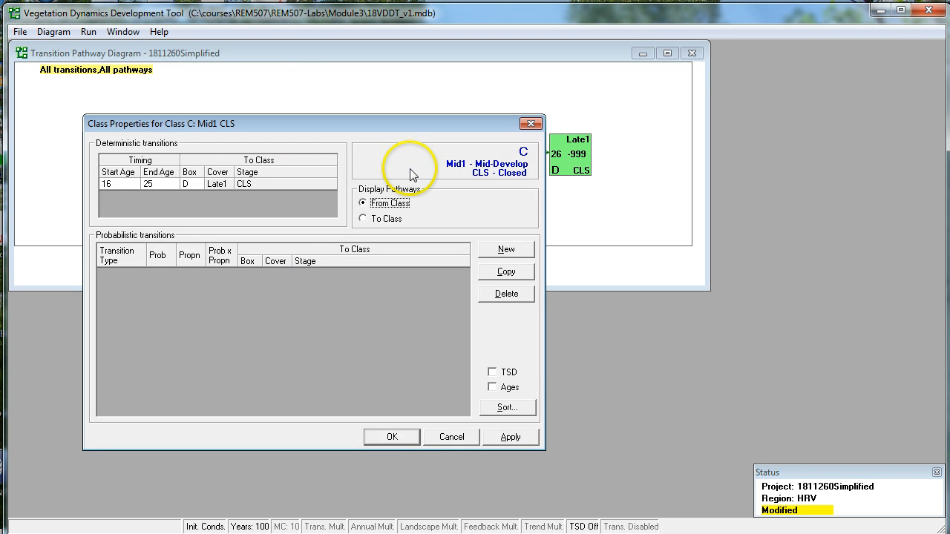
pyautogui.click(528, 252)
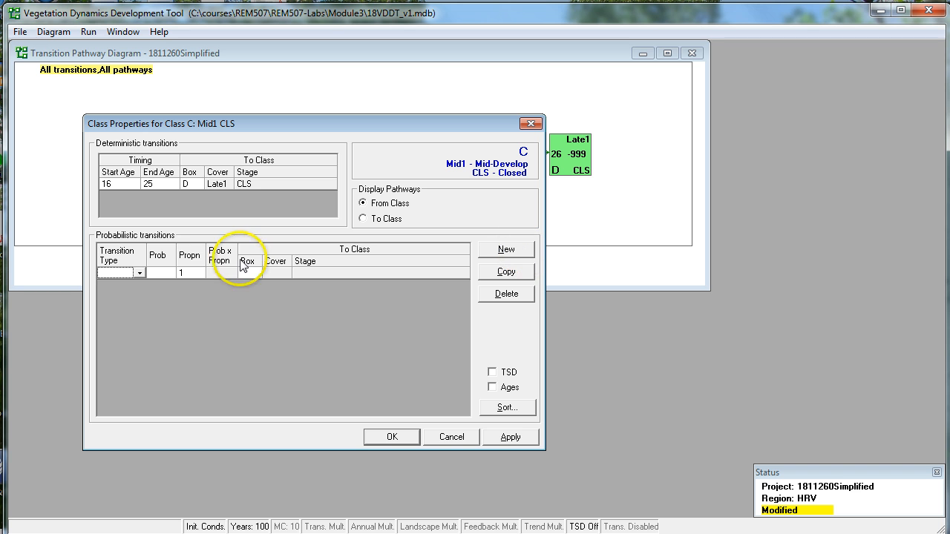
pyautogui.click(141, 273)
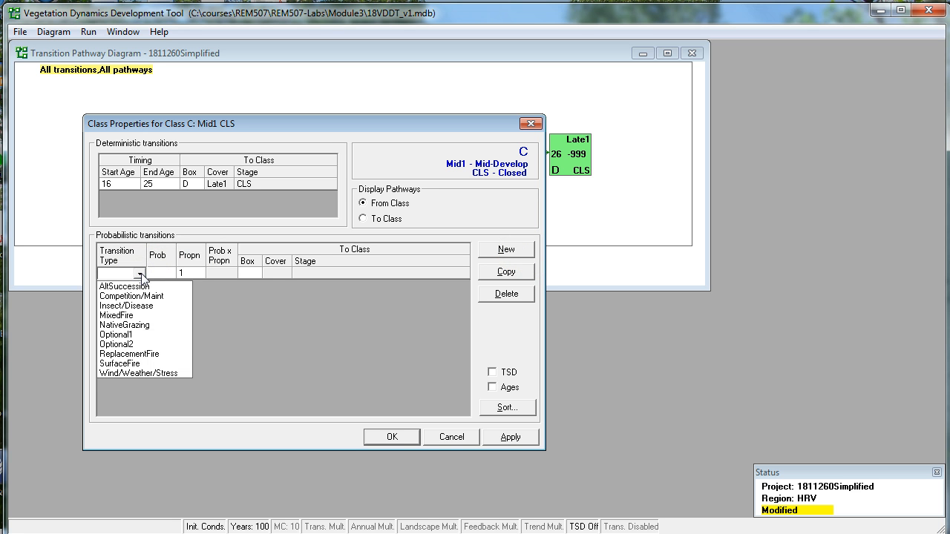
pyautogui.click(132, 354)
pyautogui.click(164, 272)
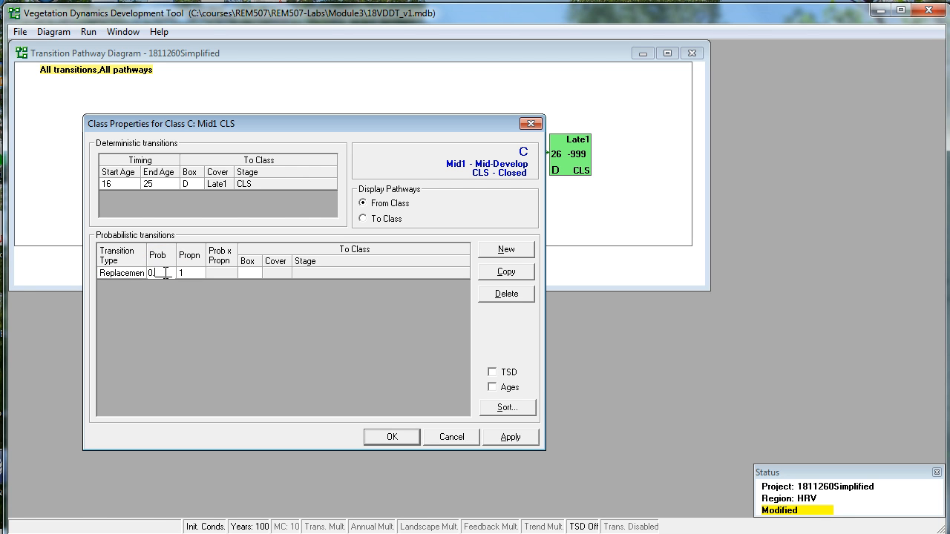
pyautogui.write('0.001')
pyautogui.click(395, 436)
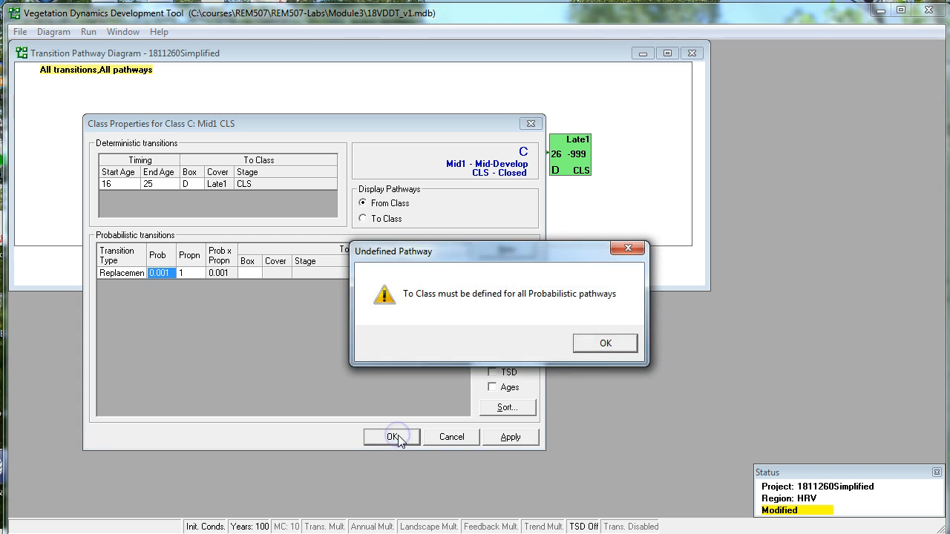
pyautogui.click(614, 342)
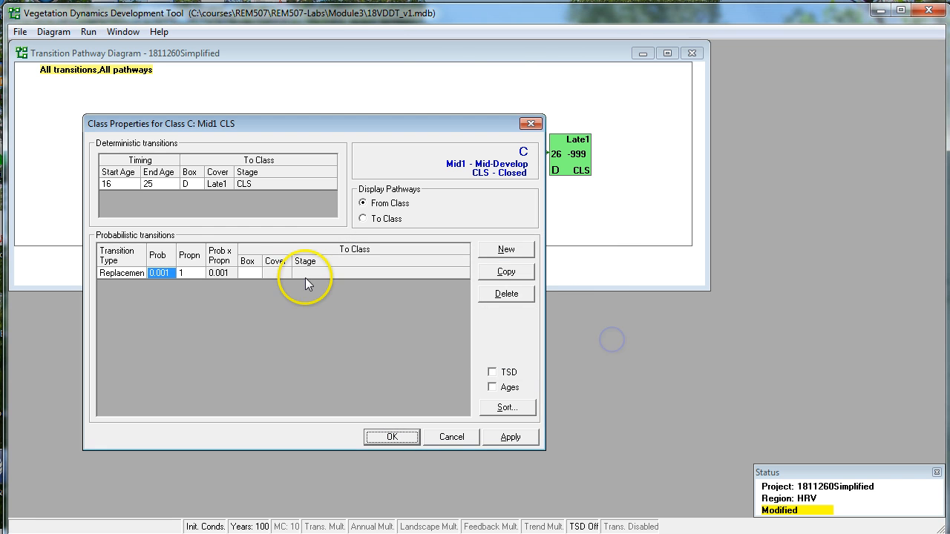
pyautogui.click(247, 272)
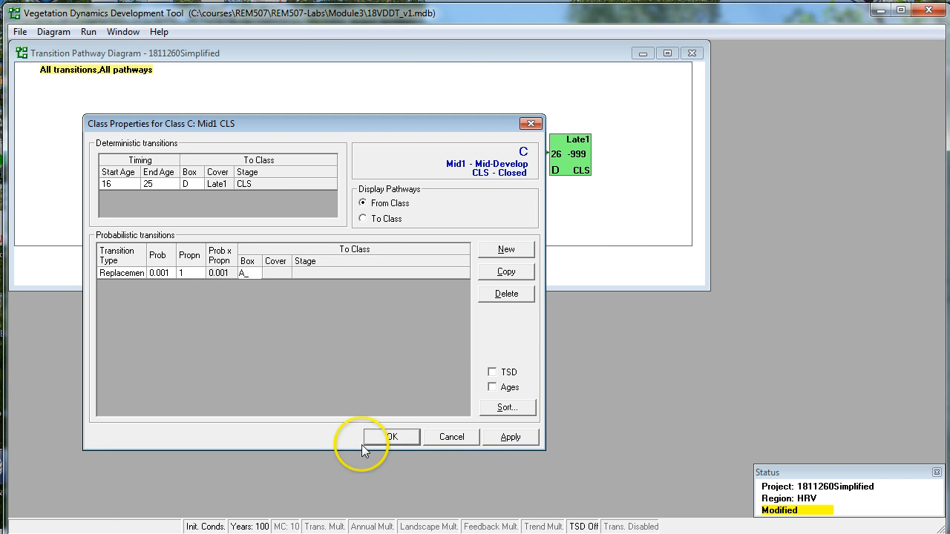
pyautogui.click(379, 436)
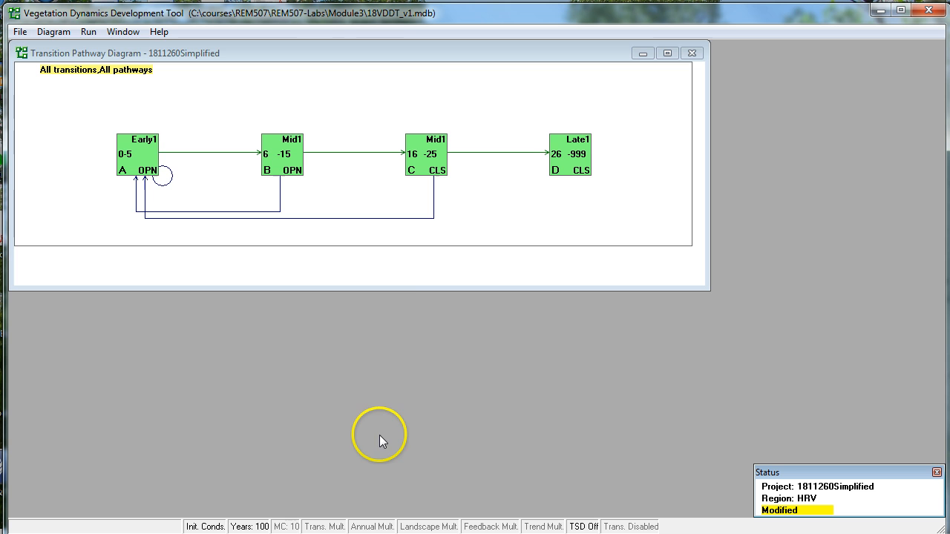
# Add a ReplacementFire probabilistic transition from class D (Late1 CLS) to class A with a probability of 0.001.
pyautogui.doubleClick(570, 165)
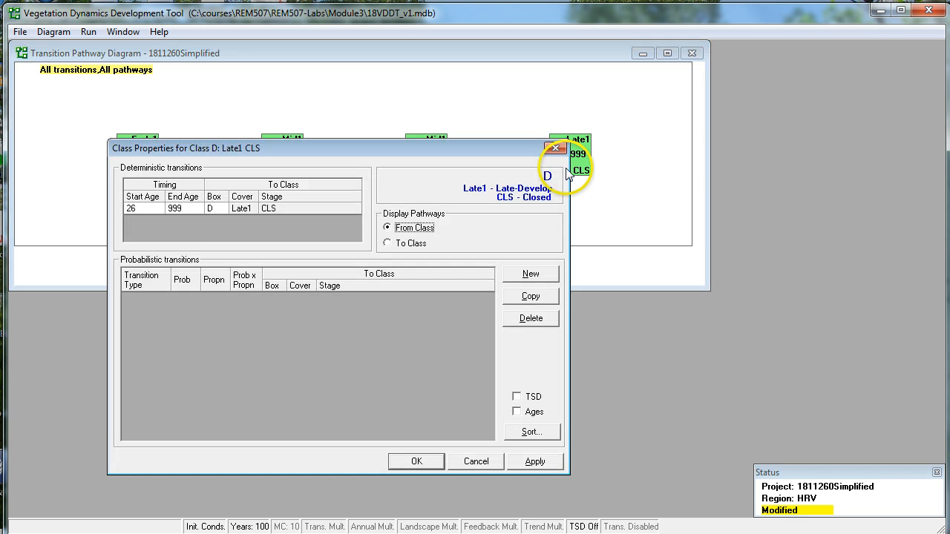
pyautogui.click(530, 273)
pyautogui.click(165, 296)
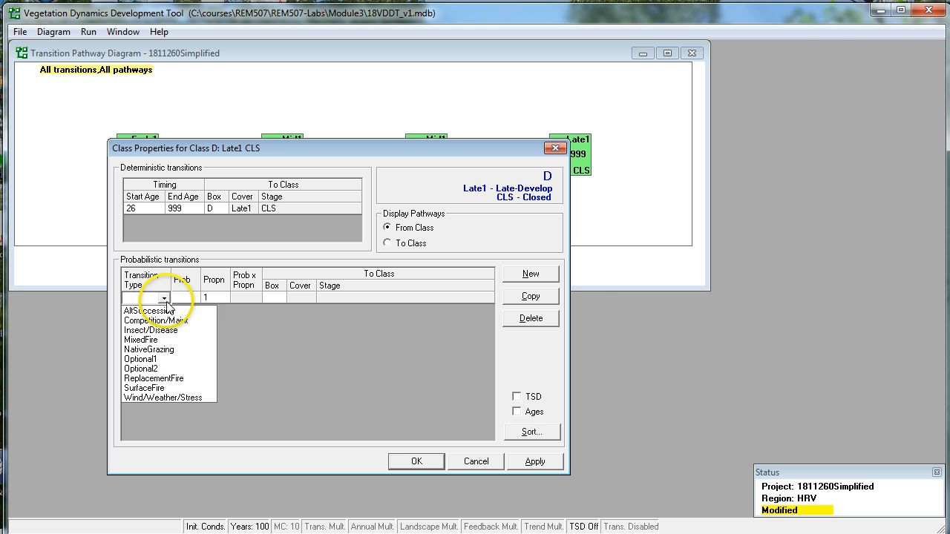
pyautogui.click(172, 376)
pyautogui.click(192, 297)
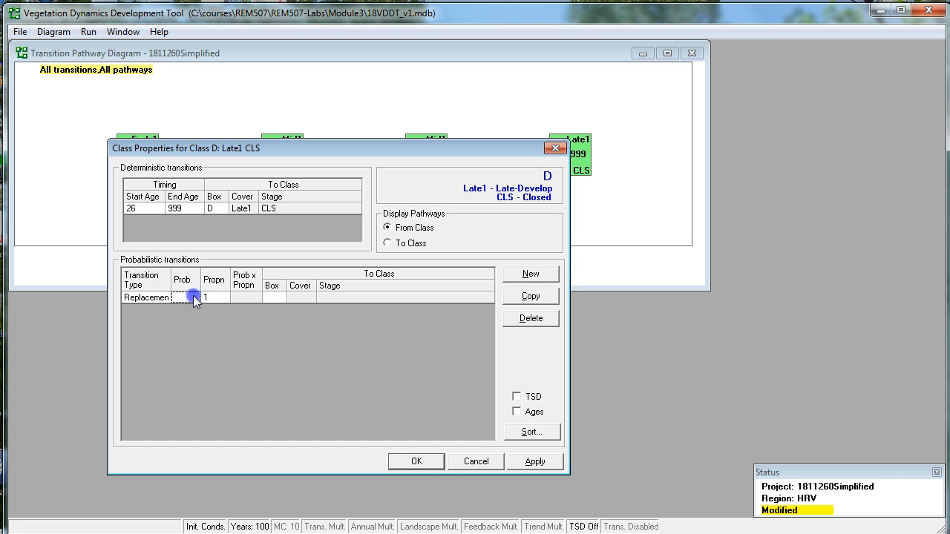
pyautogui.write('0.001')
pyautogui.click(277, 298)
pyautogui.click(415, 458)
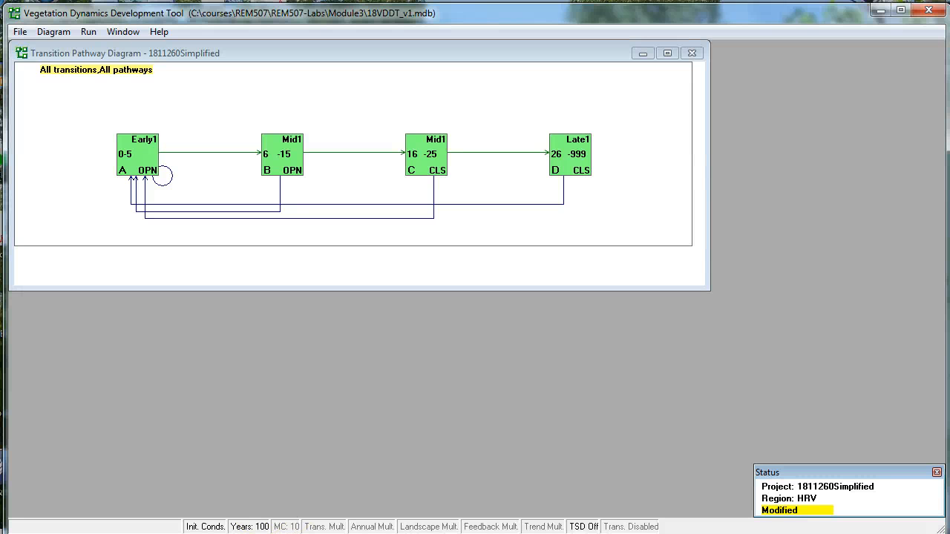
# In the run settings' initial conditions, set the cell proportion of class A to 5 and class B to 35.
pyautogui.click(87, 34)
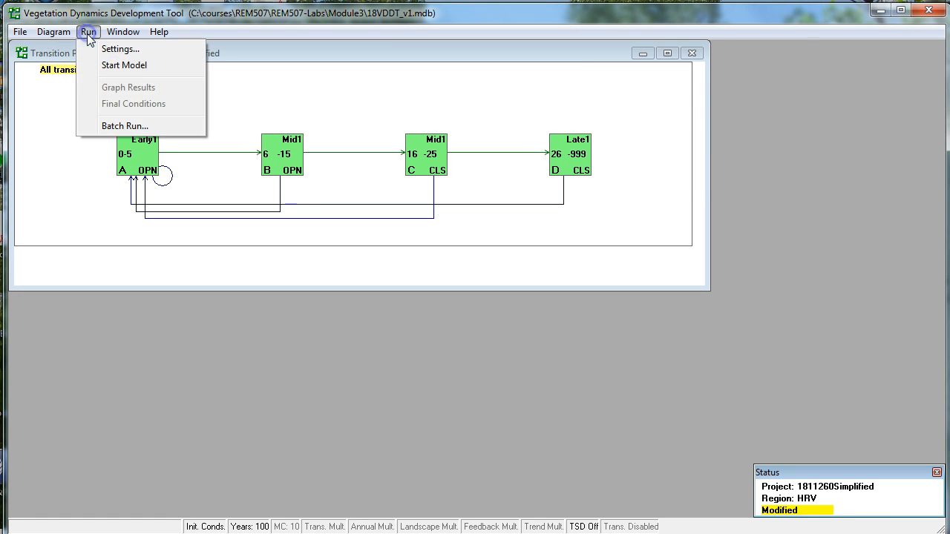
pyautogui.click(121, 49)
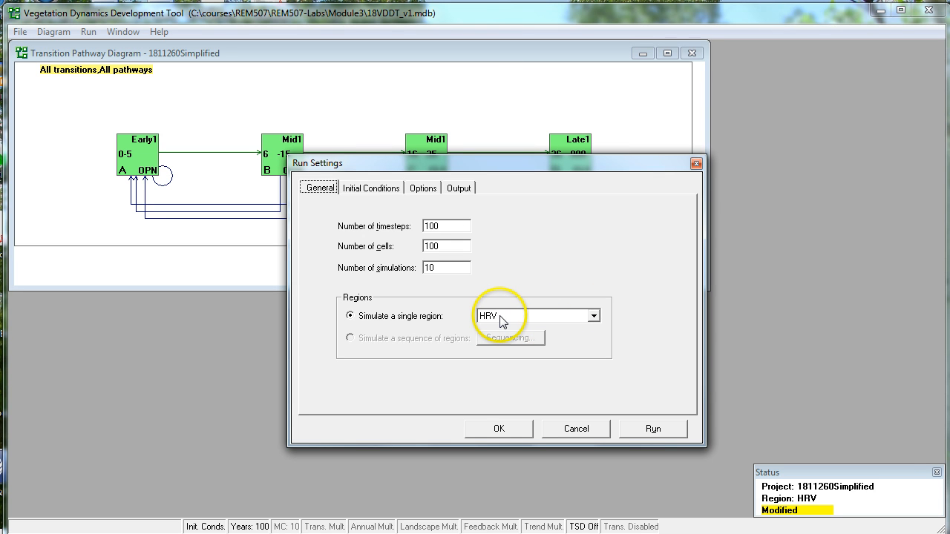
pyautogui.click(375, 191)
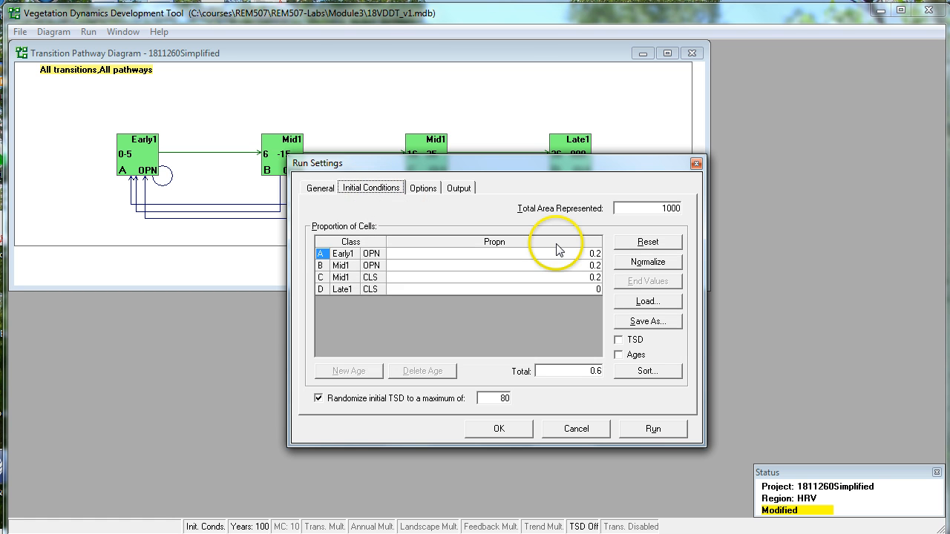
pyautogui.click(590, 256)
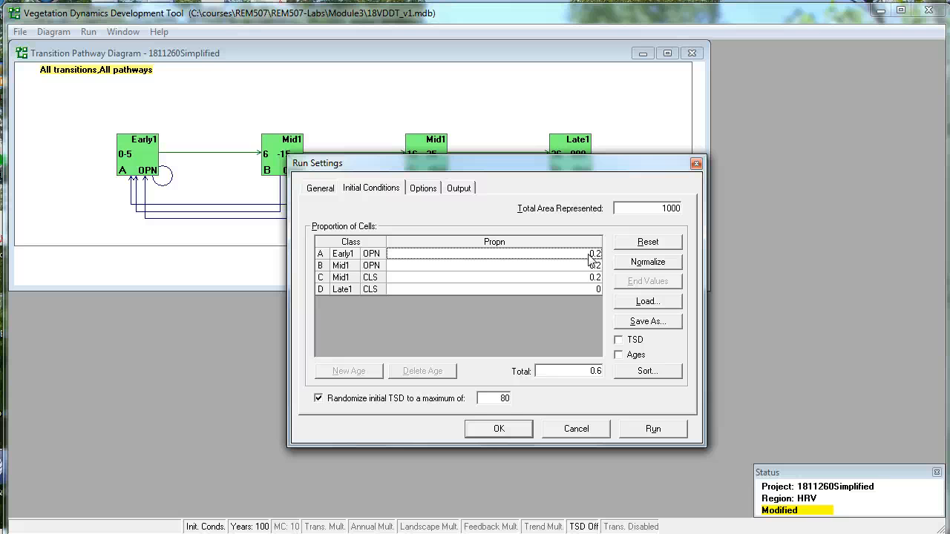
pyautogui.write('5')
pyautogui.click(590, 262)
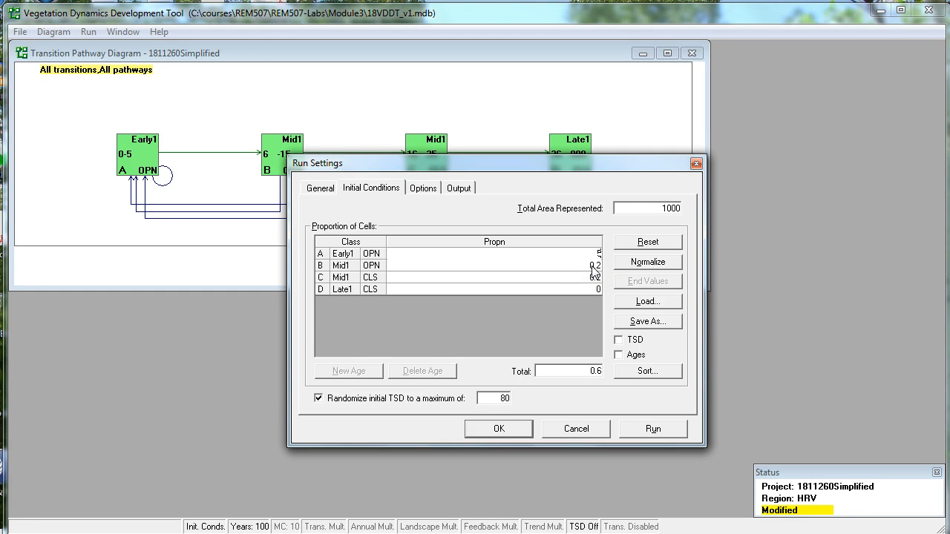
pyautogui.click(591, 266)
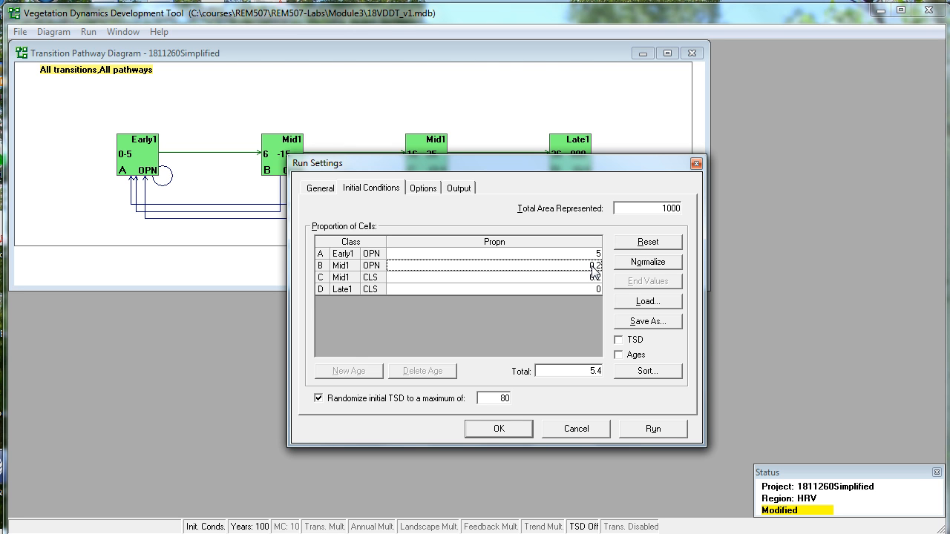
pyautogui.write('35')
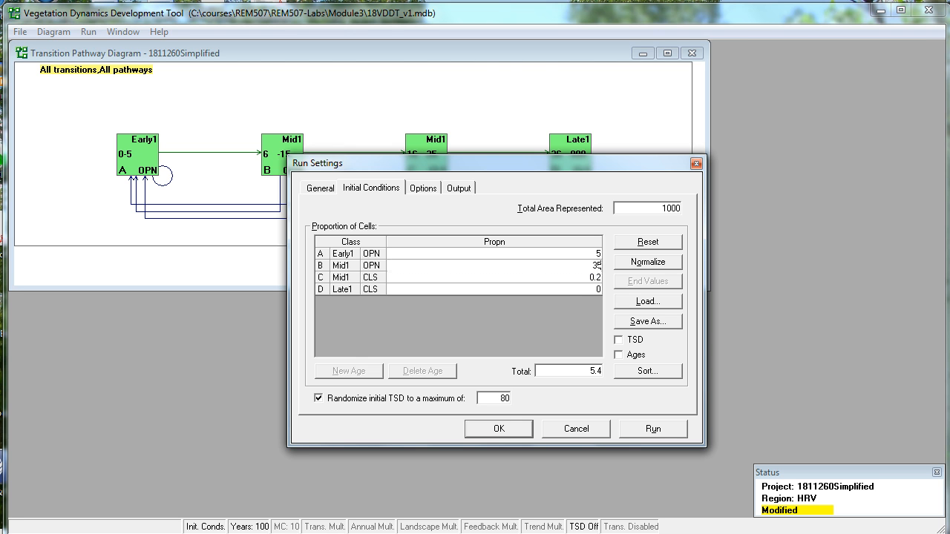
# Set the initial cell proportions of class C to 20 and class D to 40, and the total area represented to 36500.
pyautogui.click(596, 278)
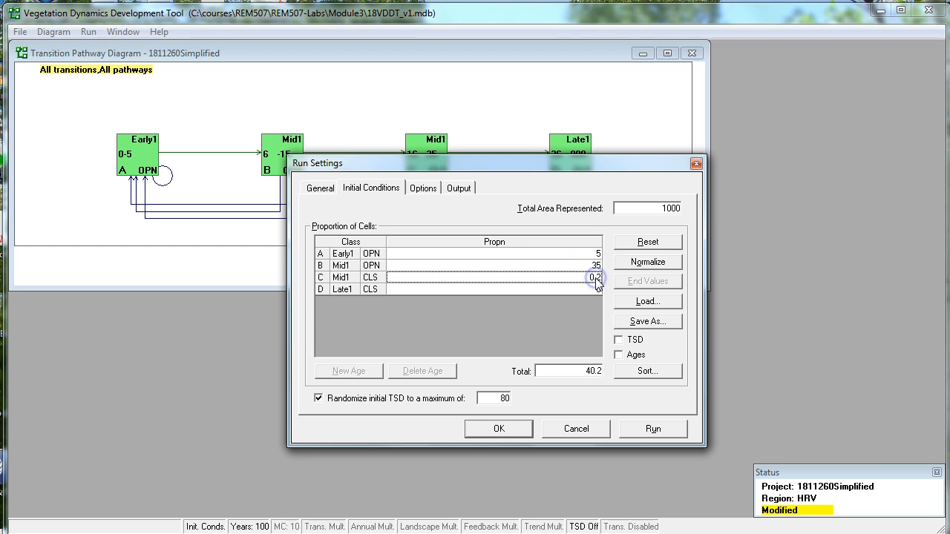
pyautogui.write('20')
pyautogui.click(595, 290)
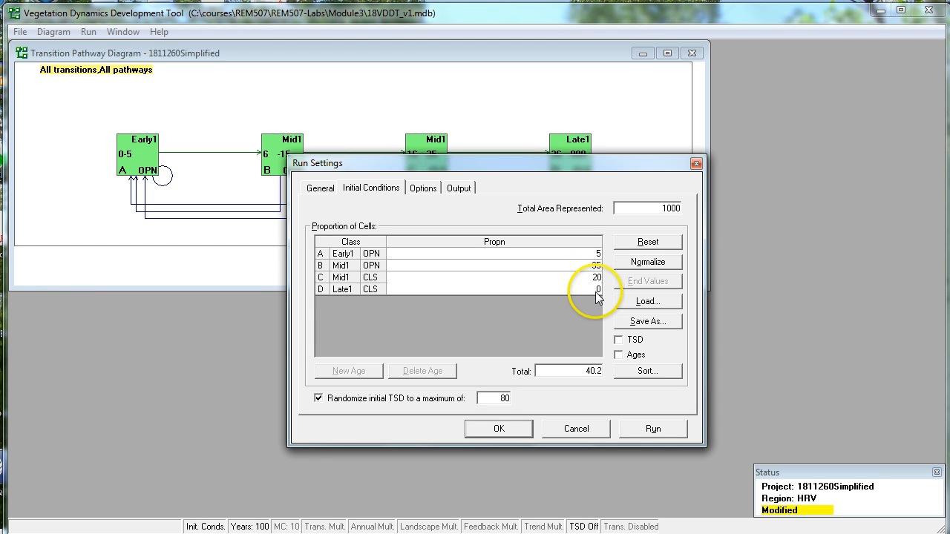
pyautogui.write('4')
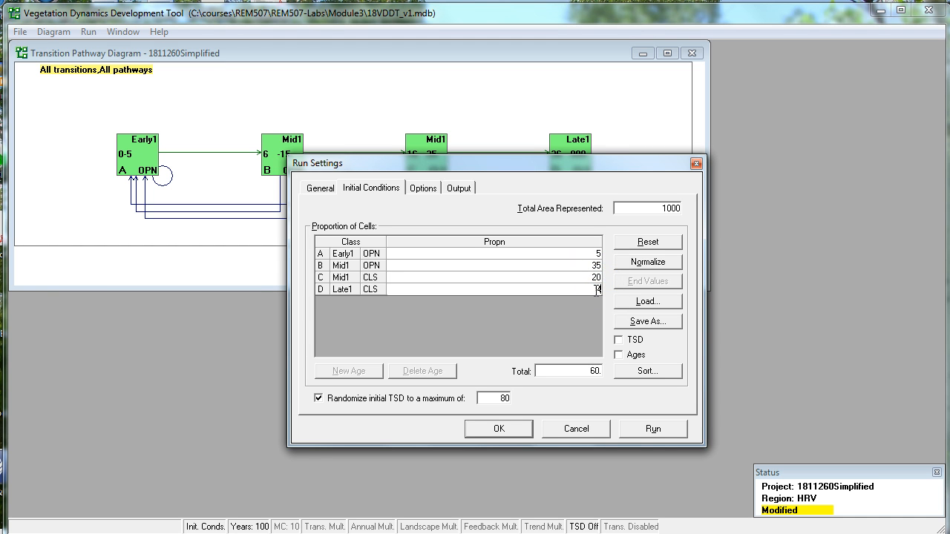
pyautogui.click(595, 290)
pyautogui.write('0')
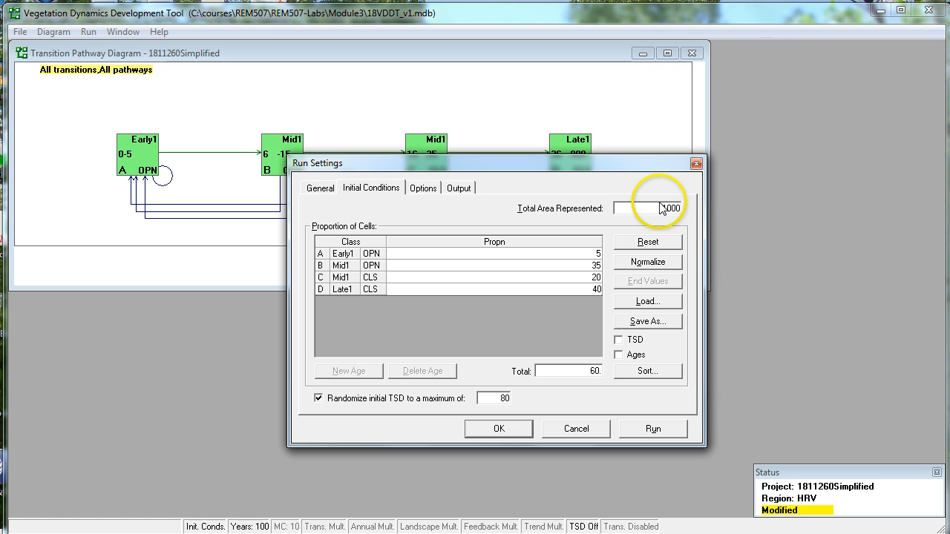
pyautogui.moveTo(646, 207); pyautogui.dragTo(697, 210)
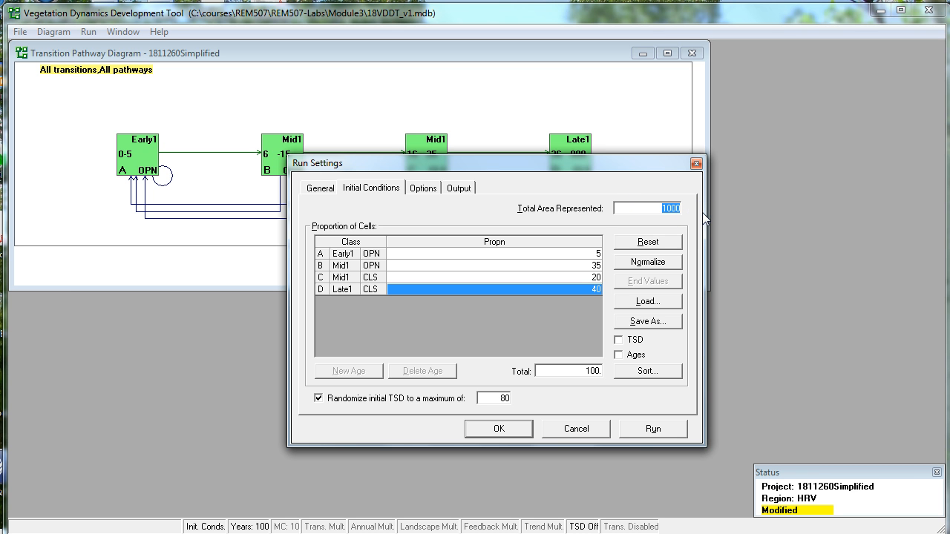
pyautogui.write('36500')
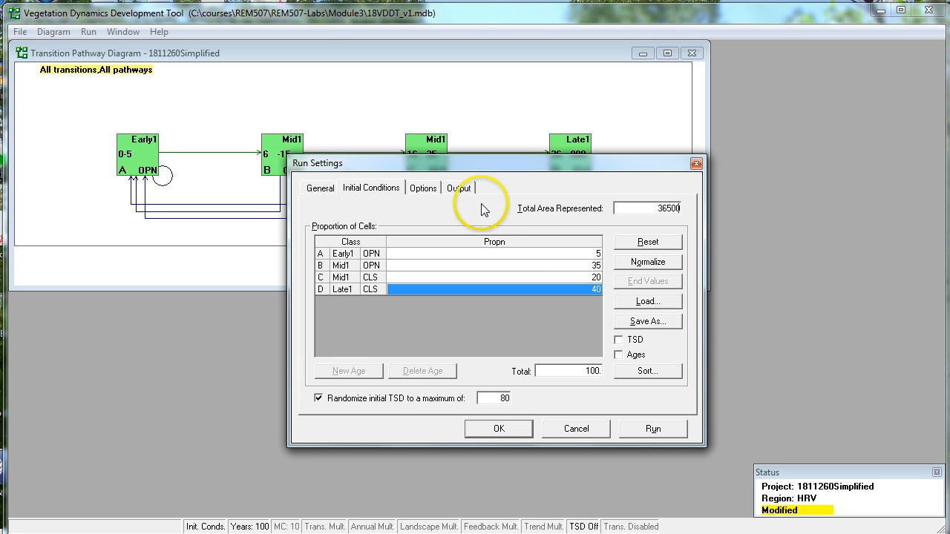
# Set the output folder in the run settings to C:\temp.
pyautogui.click(423, 190)
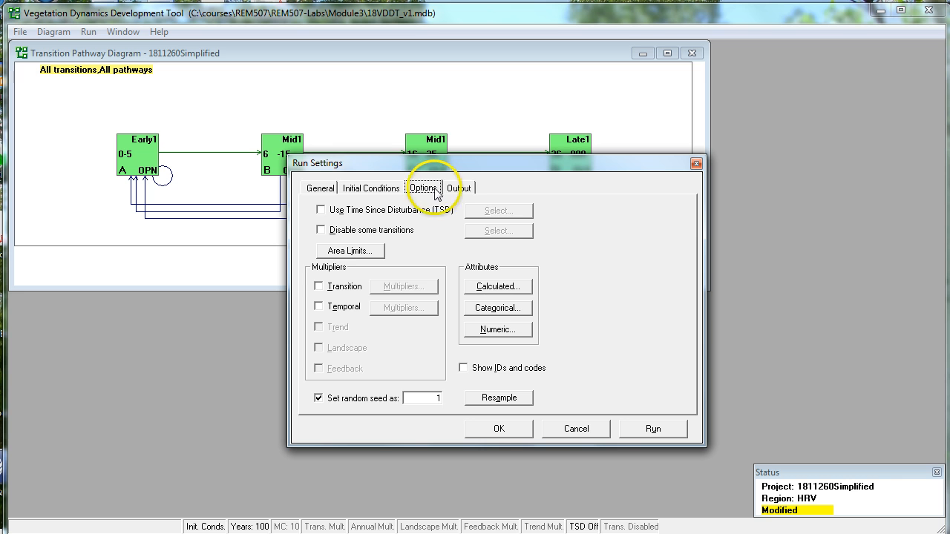
pyautogui.click(458, 189)
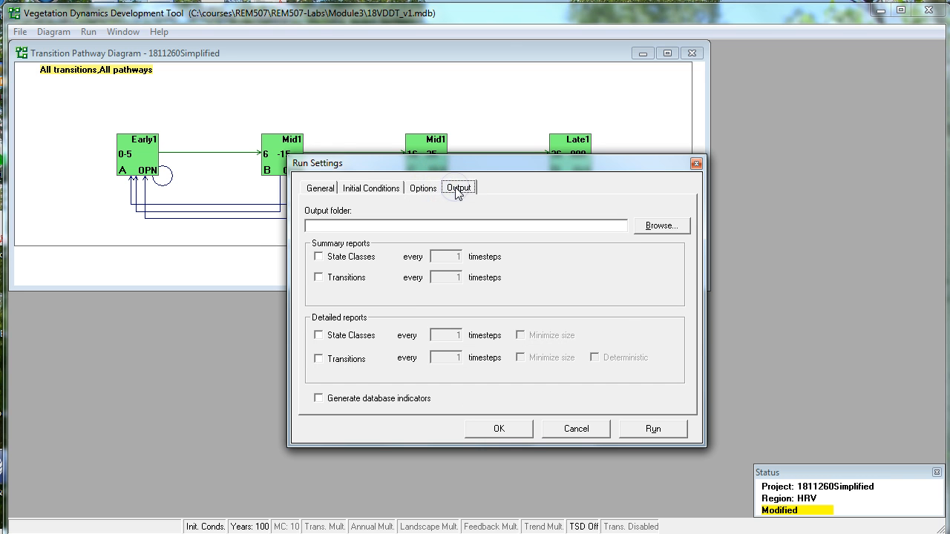
pyautogui.click(663, 227)
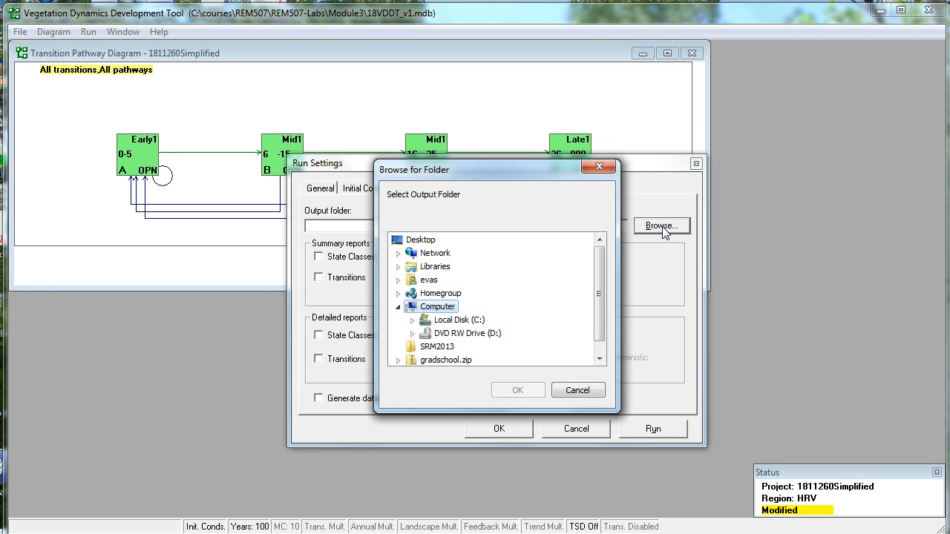
pyautogui.click(467, 320)
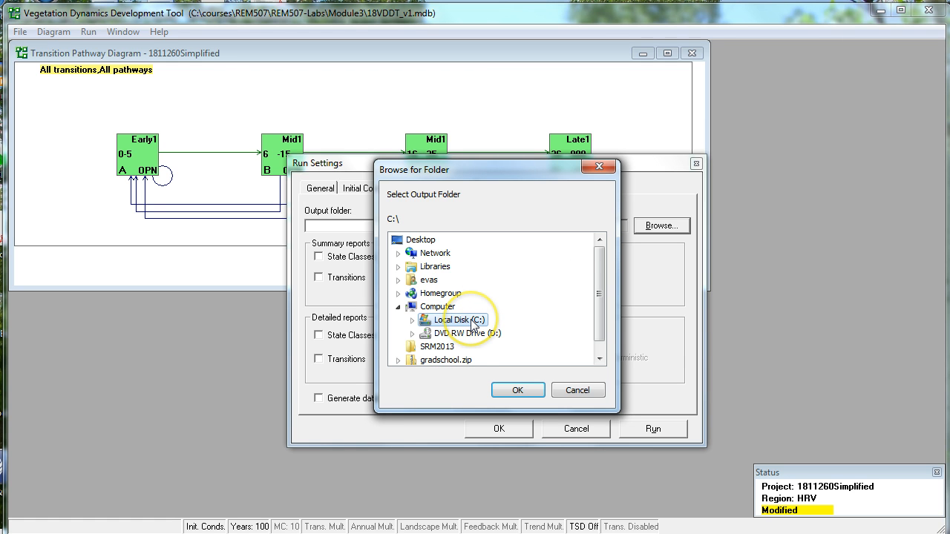
pyautogui.doubleClick(472, 325)
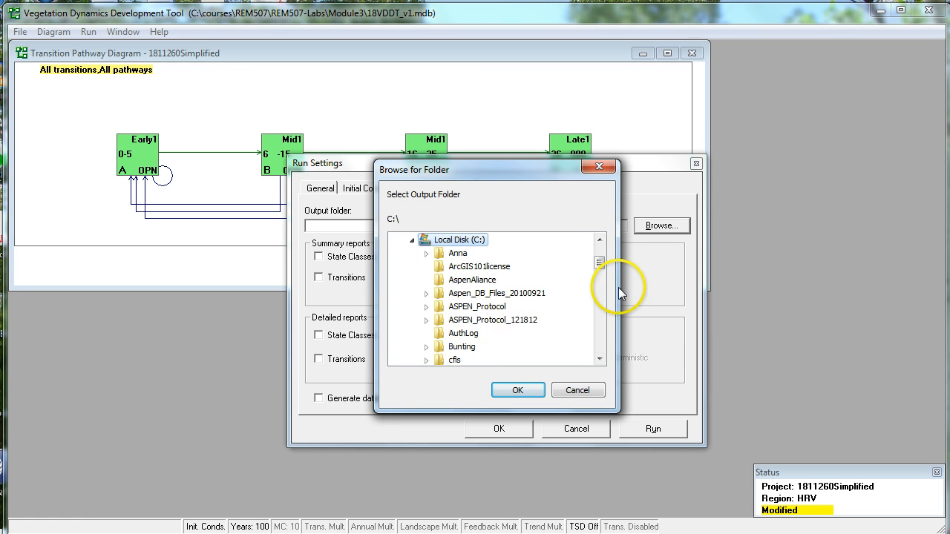
pyautogui.moveTo(602, 264); pyautogui.dragTo(600, 332)
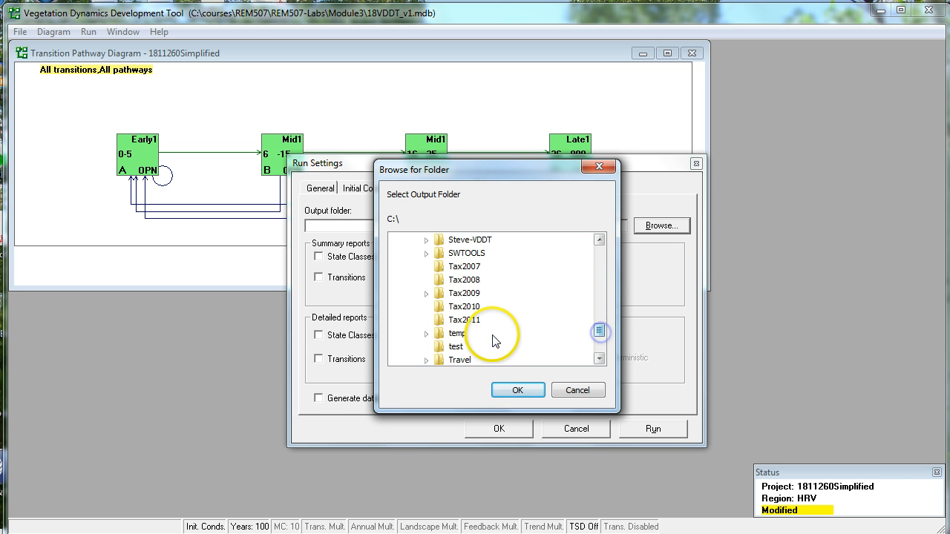
pyautogui.doubleClick(457, 333)
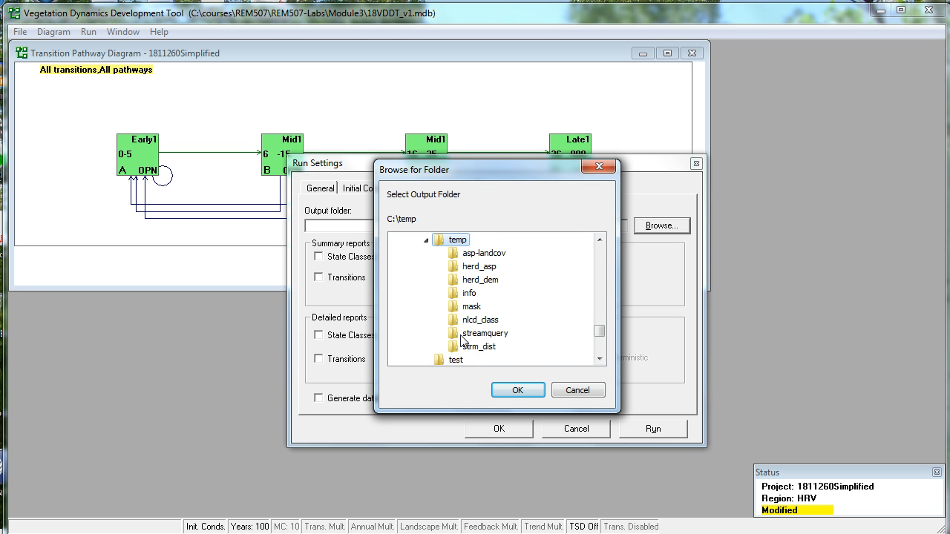
pyautogui.click(518, 390)
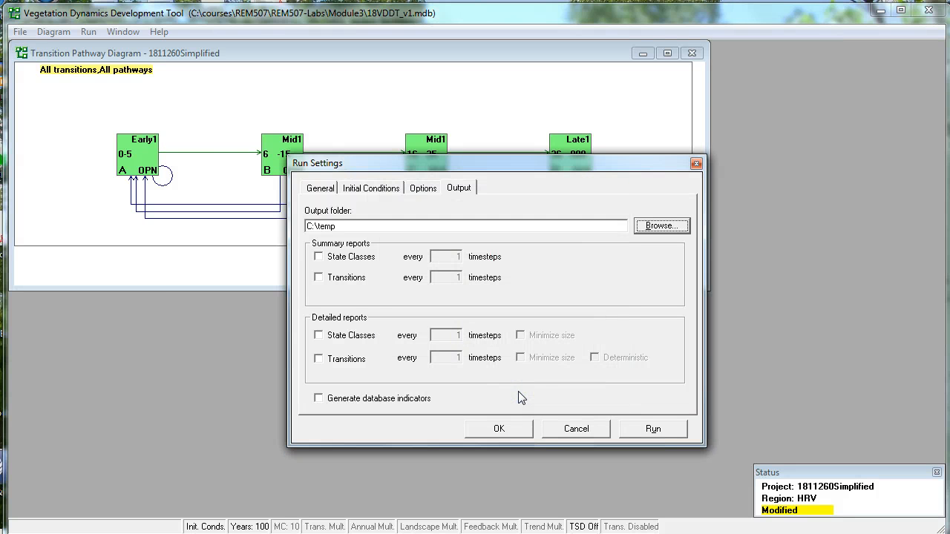
# Enable summary reports for both state classes and transitions, each written every 10 timesteps.
pyautogui.click(319, 257)
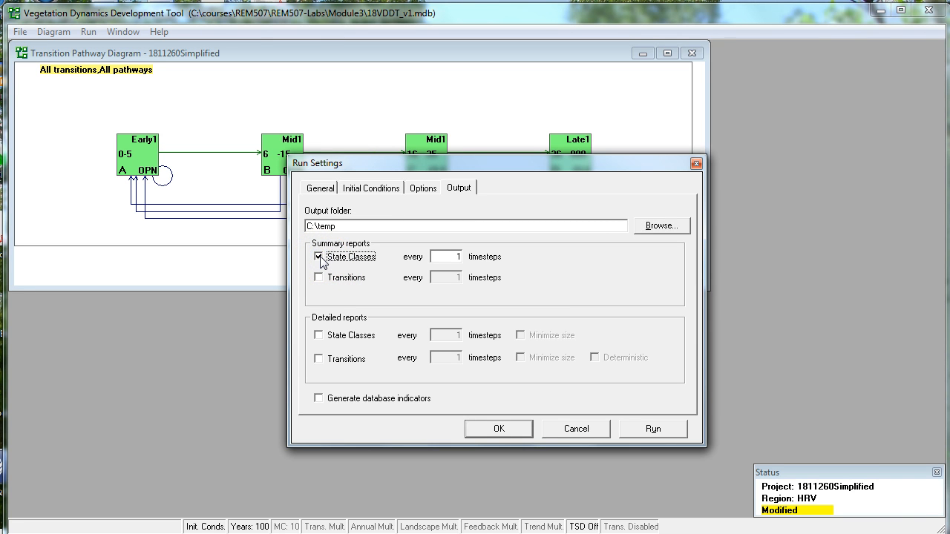
pyautogui.click(319, 279)
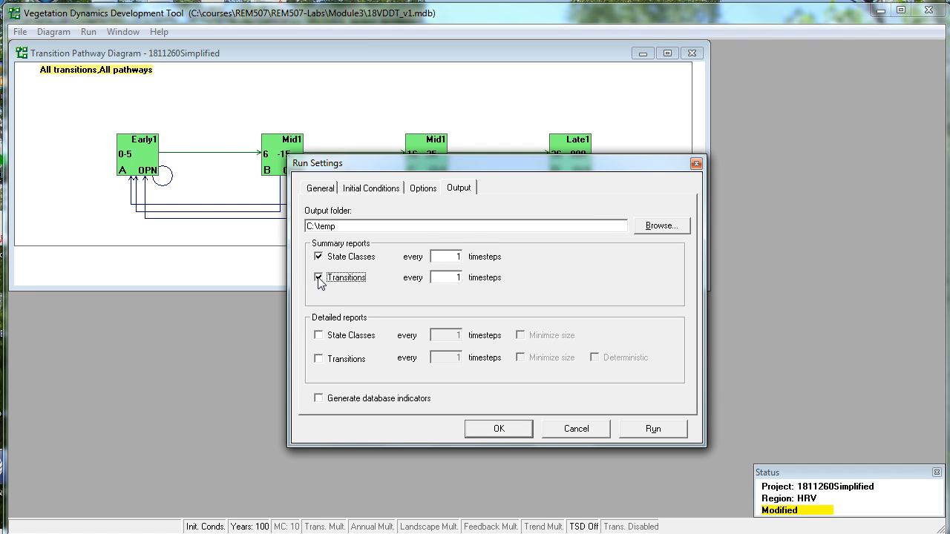
pyautogui.moveTo(456, 259); pyautogui.dragTo(467, 261)
pyautogui.write('10')
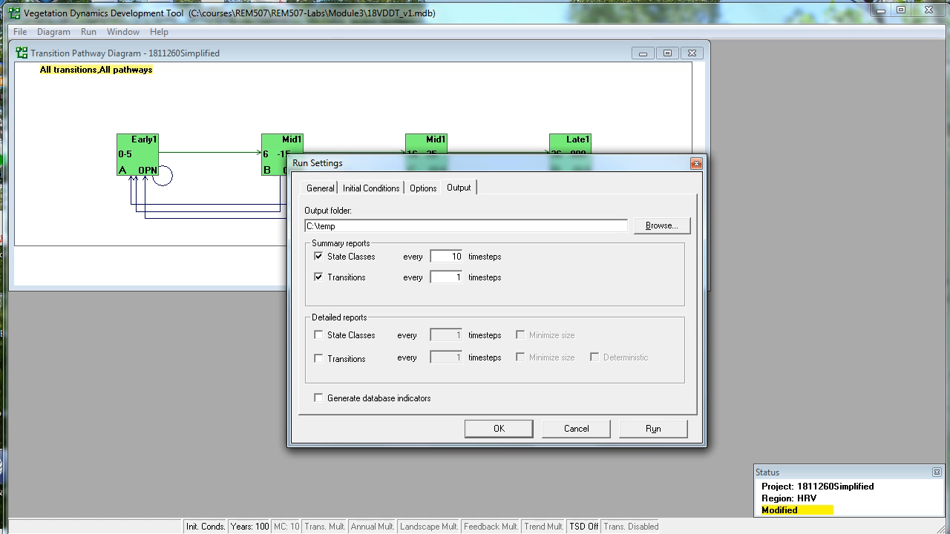
pyautogui.click(457, 275)
pyautogui.write('0')
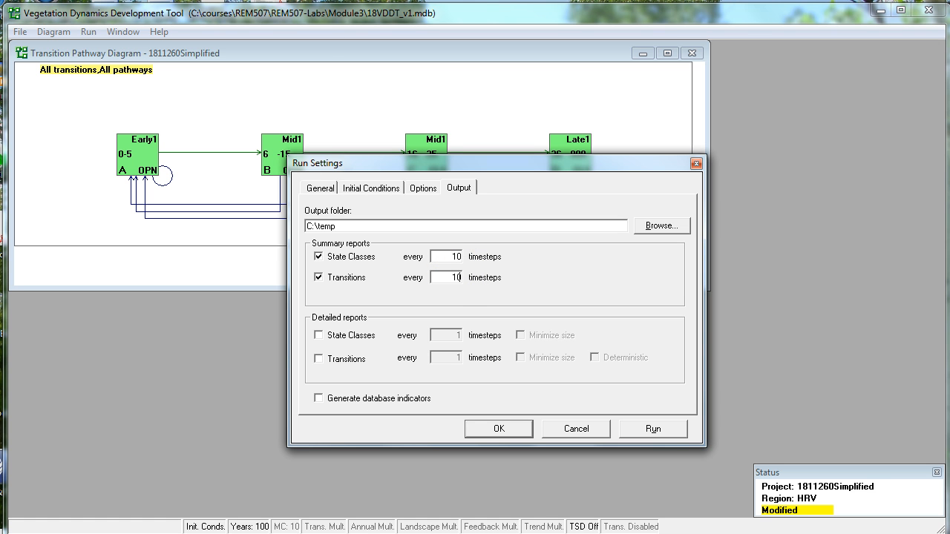
# Enable detailed state class and transition reports every 10 timesteps, both with minimized size, and run the model.
pyautogui.click(318, 335)
pyautogui.click(319, 359)
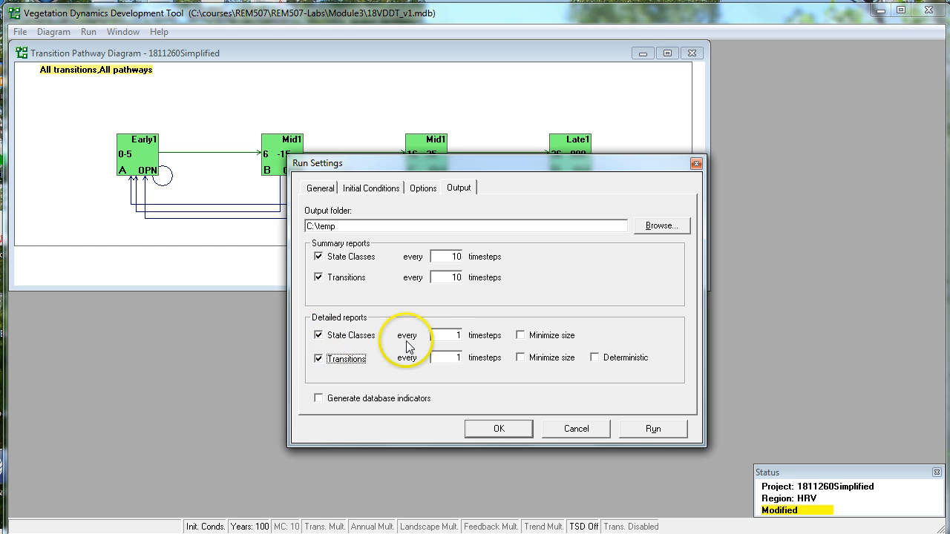
pyautogui.click(457, 335)
pyautogui.write('0')
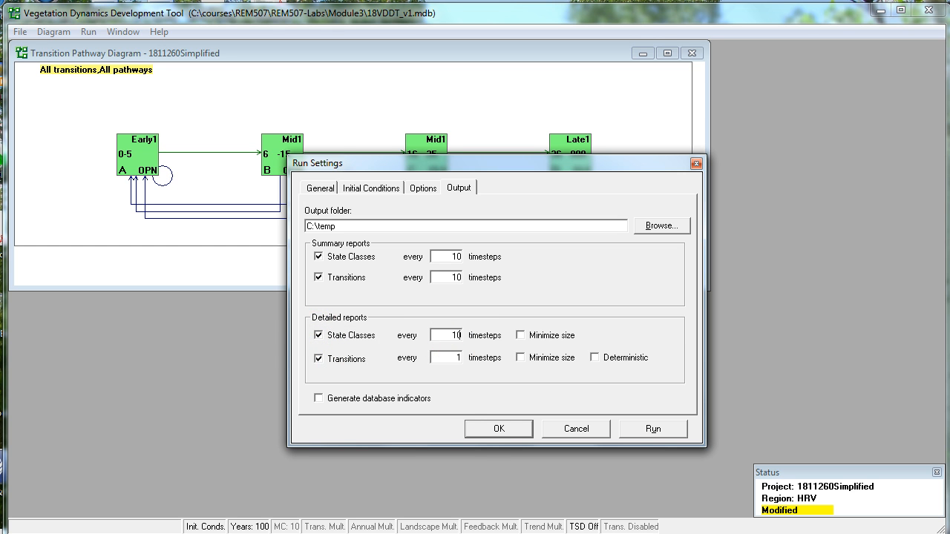
pyautogui.click(462, 362)
pyautogui.write('0')
pyautogui.click(520, 334)
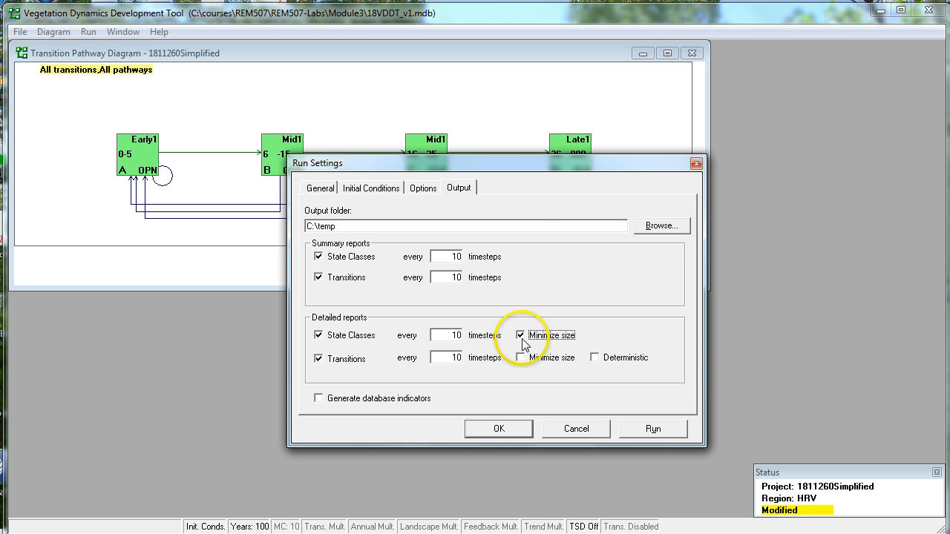
pyautogui.click(522, 358)
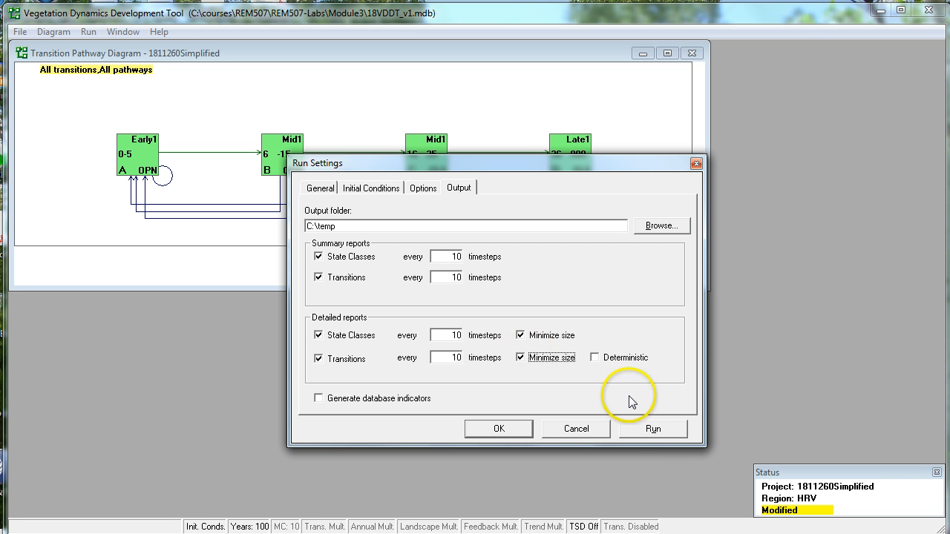
pyautogui.click(653, 429)
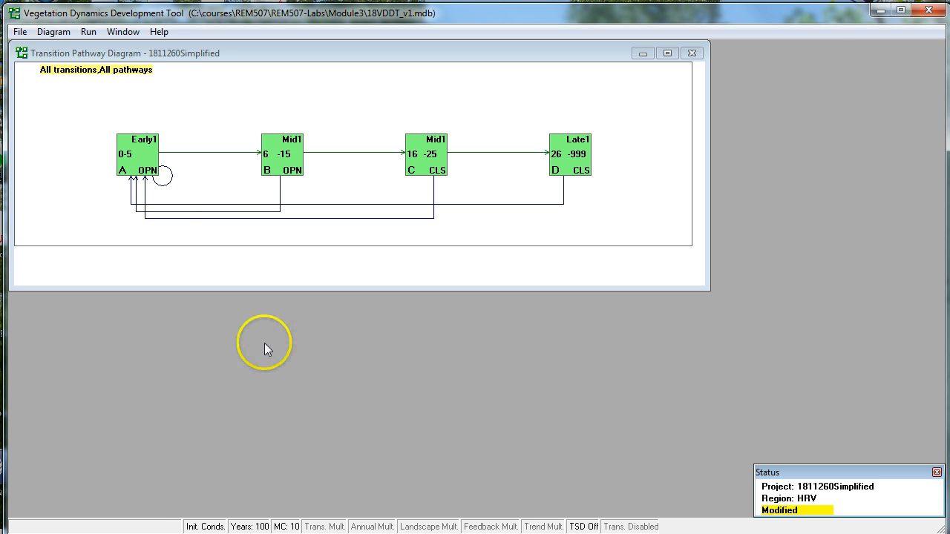
# Set up a results graph of the Classes variable as a line graph and check its display options.
pyautogui.click(89, 32)
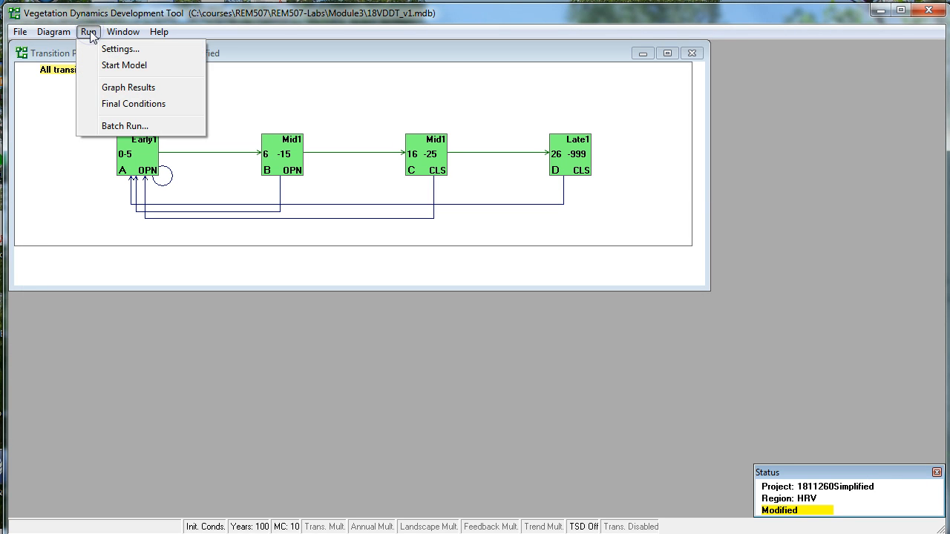
pyautogui.click(127, 89)
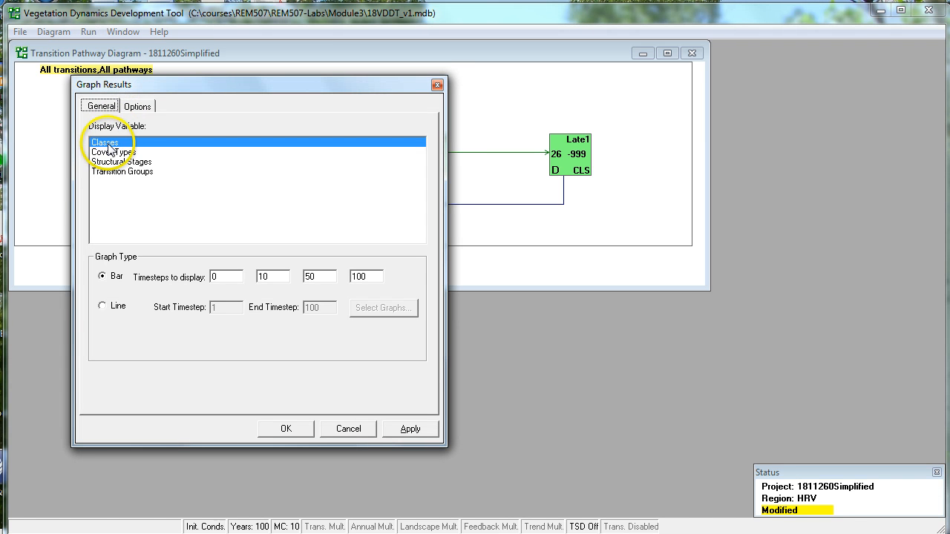
pyautogui.click(103, 307)
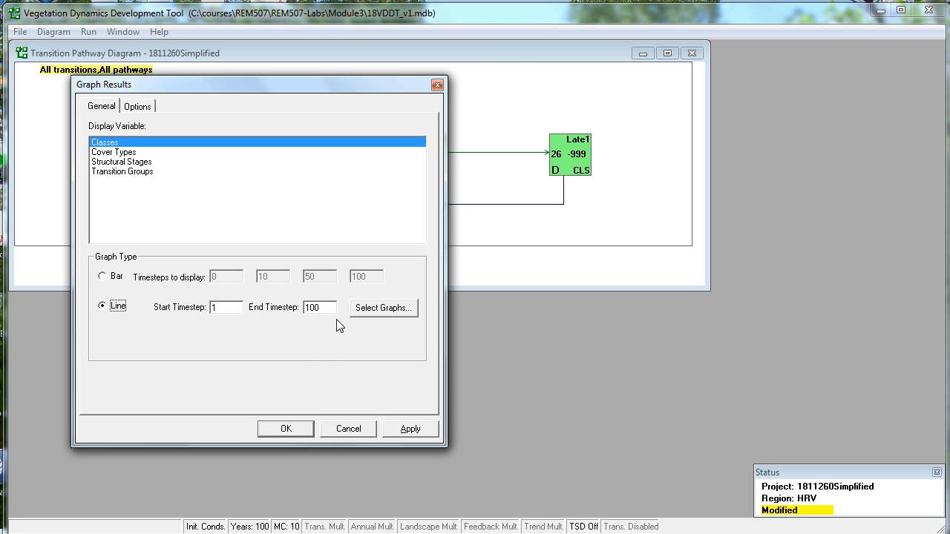
pyautogui.click(148, 110)
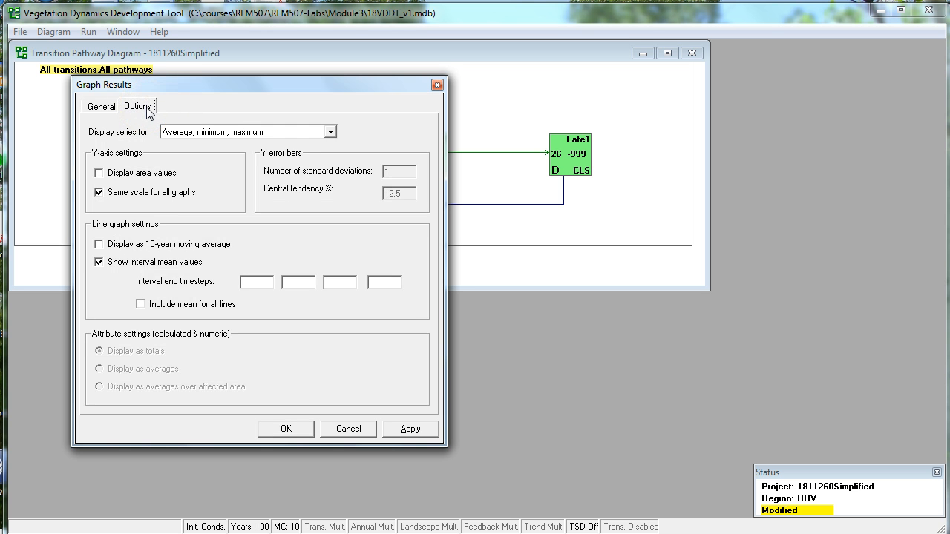
pyautogui.click(103, 109)
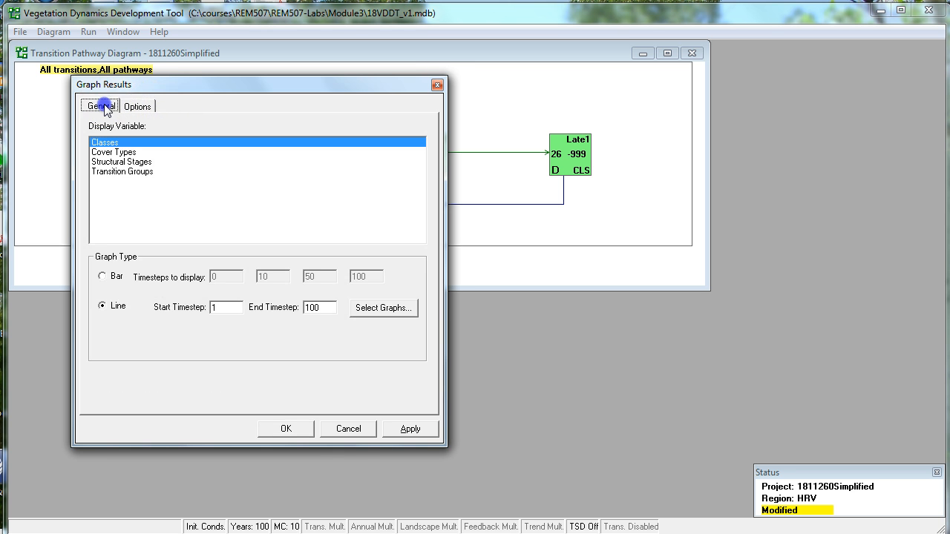
# Select all four classes, A through D, for graphing and generate the line graphs.
pyautogui.click(287, 429)
pyautogui.click(374, 216)
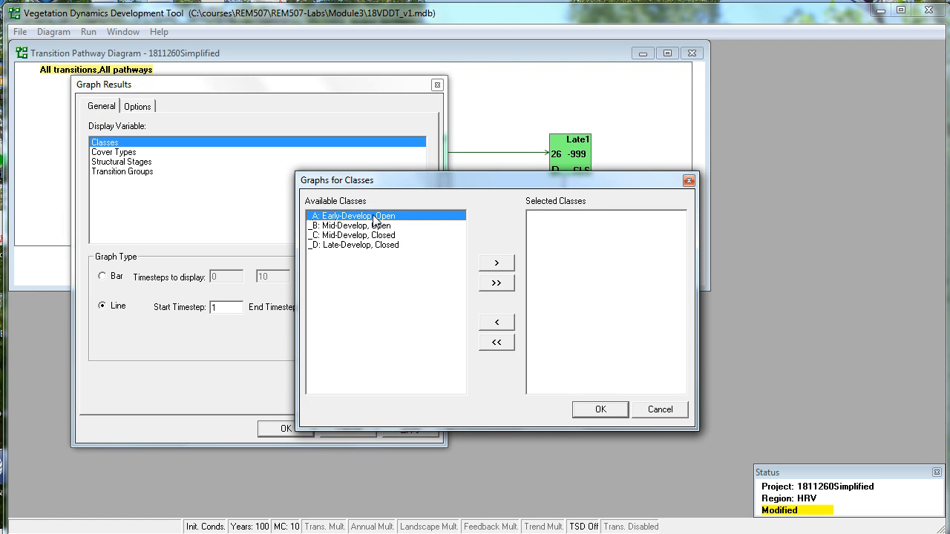
pyautogui.keyDown('shift'); pyautogui.click(361, 244); pyautogui.keyUp('shift')
pyautogui.click(501, 264)
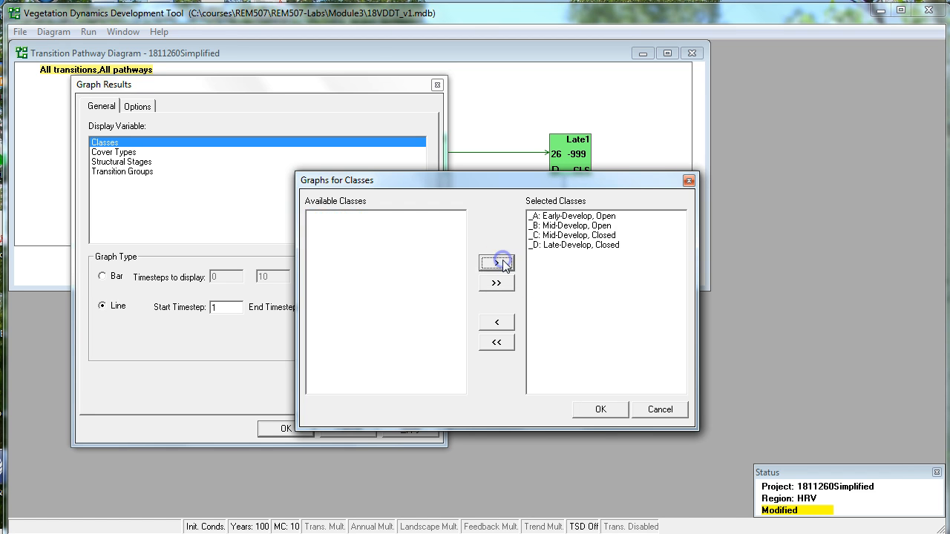
pyautogui.click(602, 411)
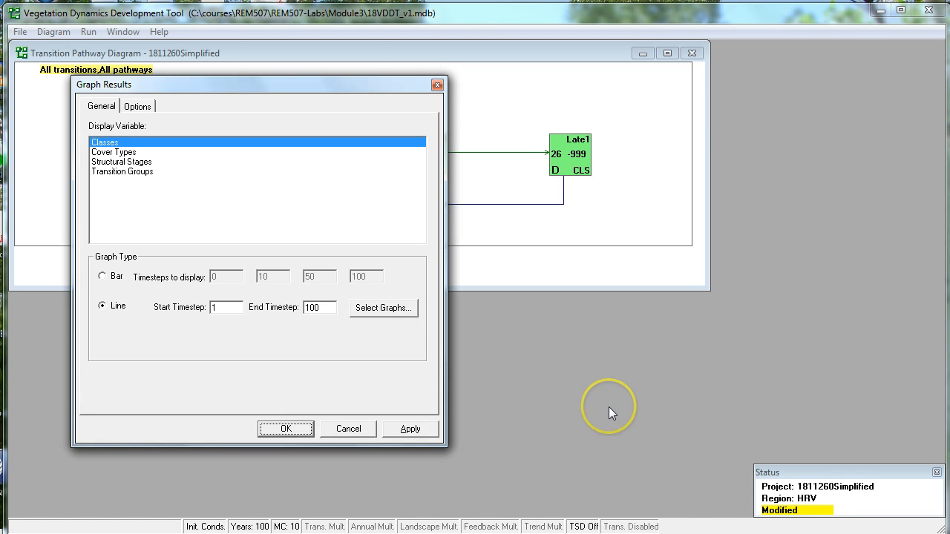
pyautogui.click(286, 428)
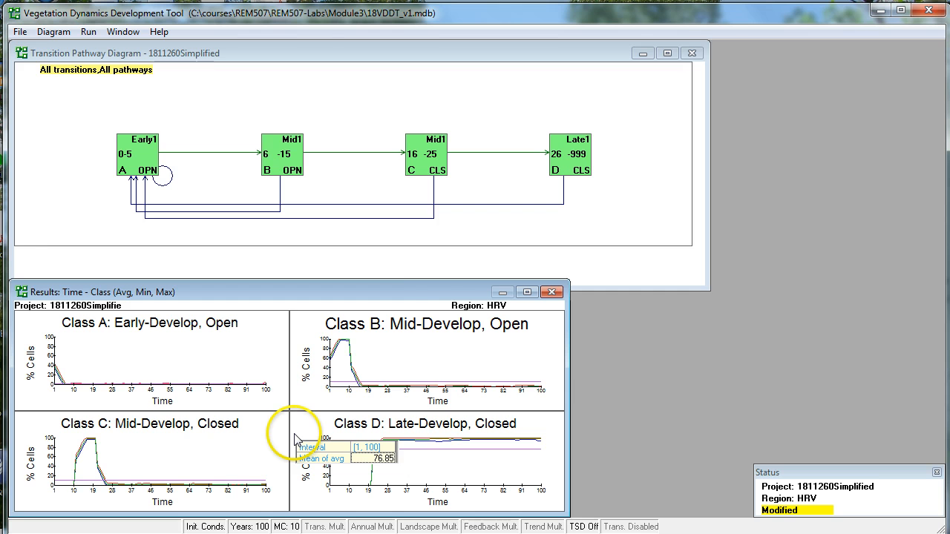
# Move and enlarge the class results window to examine the four graphs over time, and close it.
pyautogui.moveTo(421, 297); pyautogui.dragTo(448, 75)
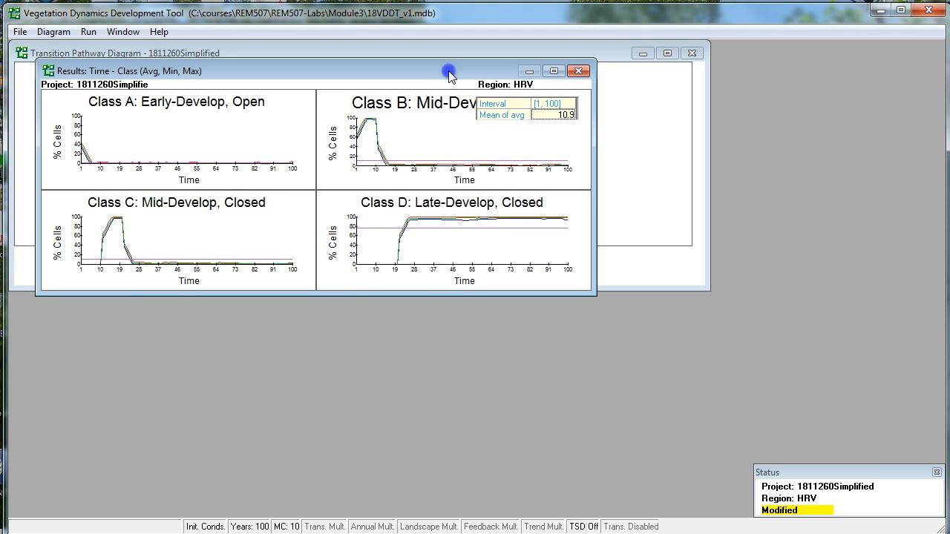
pyautogui.moveTo(363, 295); pyautogui.dragTo(357, 459)
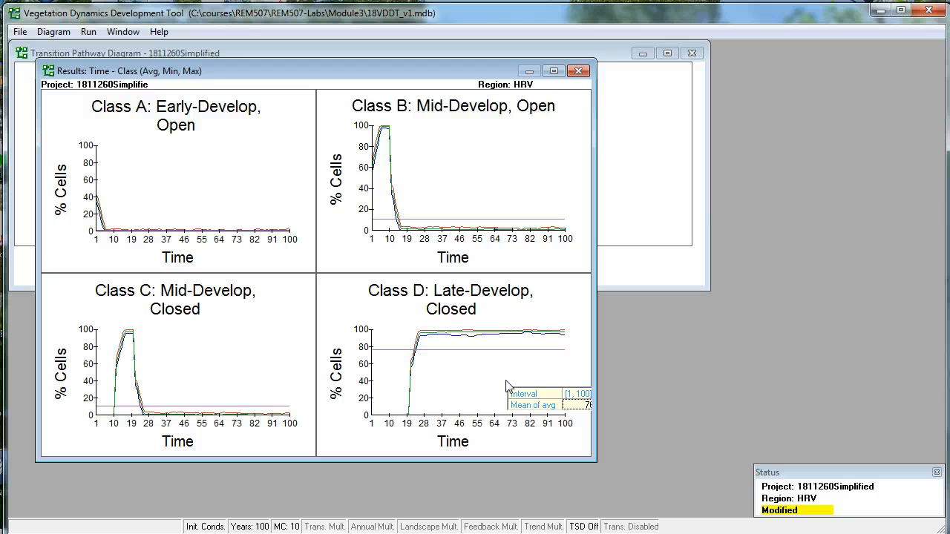
pyautogui.click(580, 72)
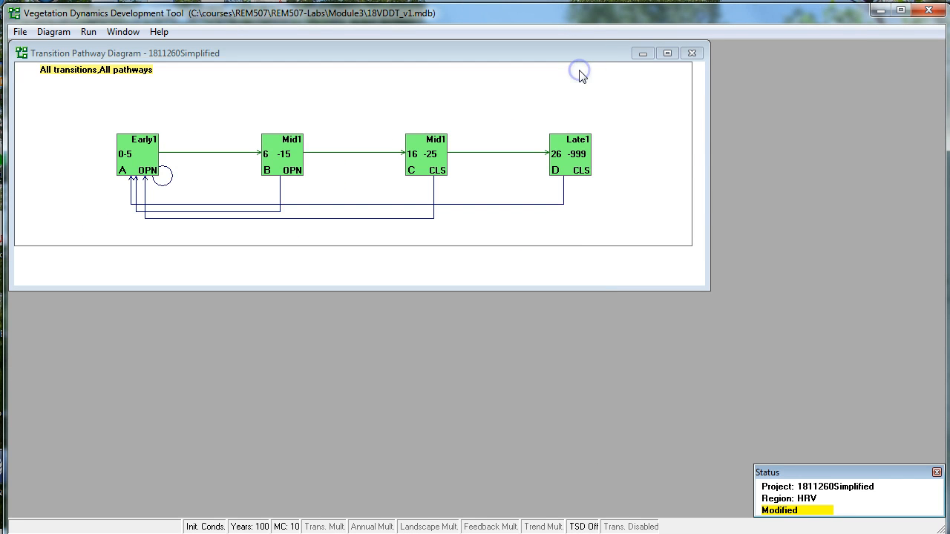
# Examine the probabilistic transitions of class A (Early1 OPN), including Optional1, and close its properties without changes.
pyautogui.click(144, 167)
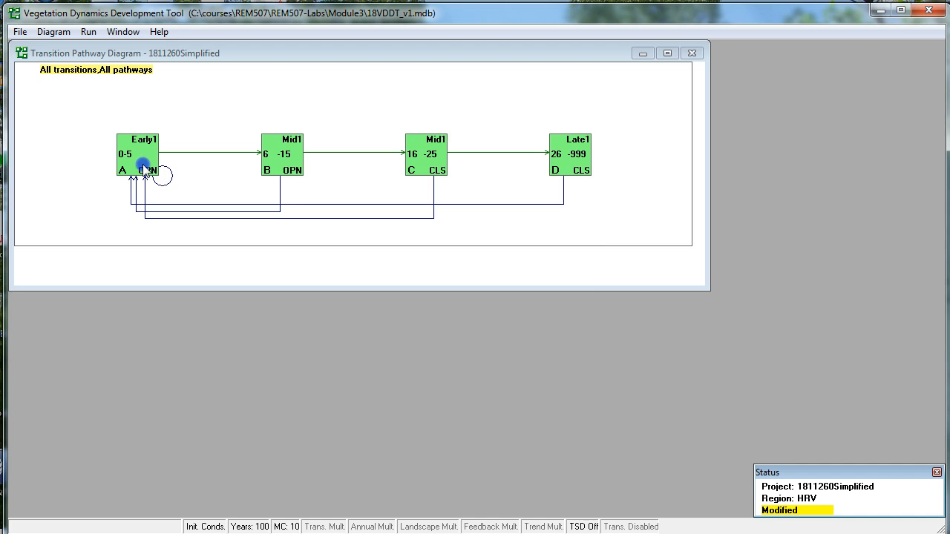
pyautogui.doubleClick(144, 169)
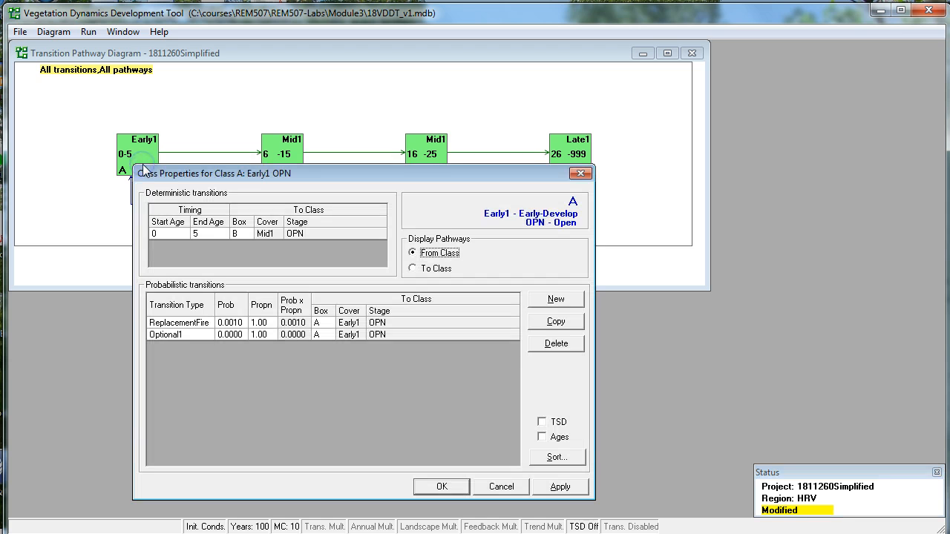
pyautogui.click(231, 334)
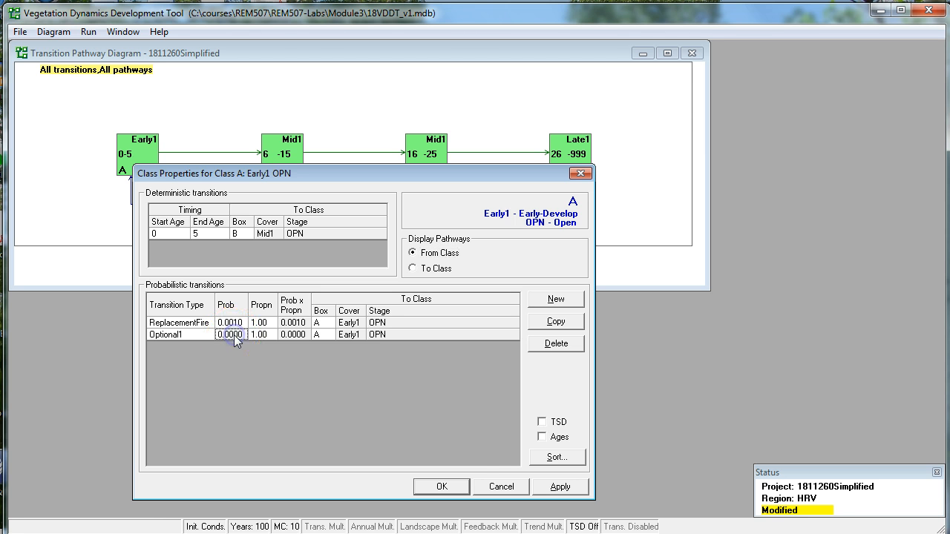
pyautogui.click(501, 487)
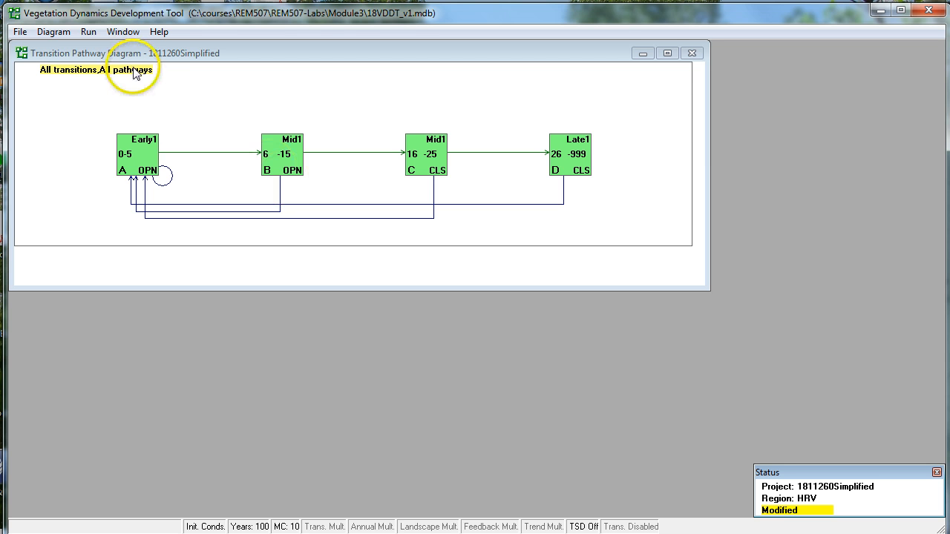
# Save the project under the new name 1811260-4box.
pyautogui.click(20, 33)
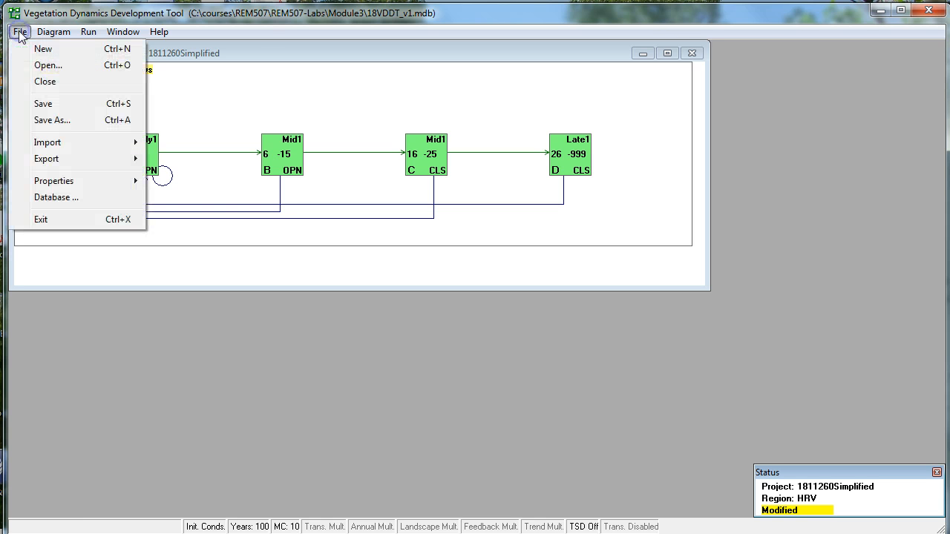
pyautogui.click(57, 121)
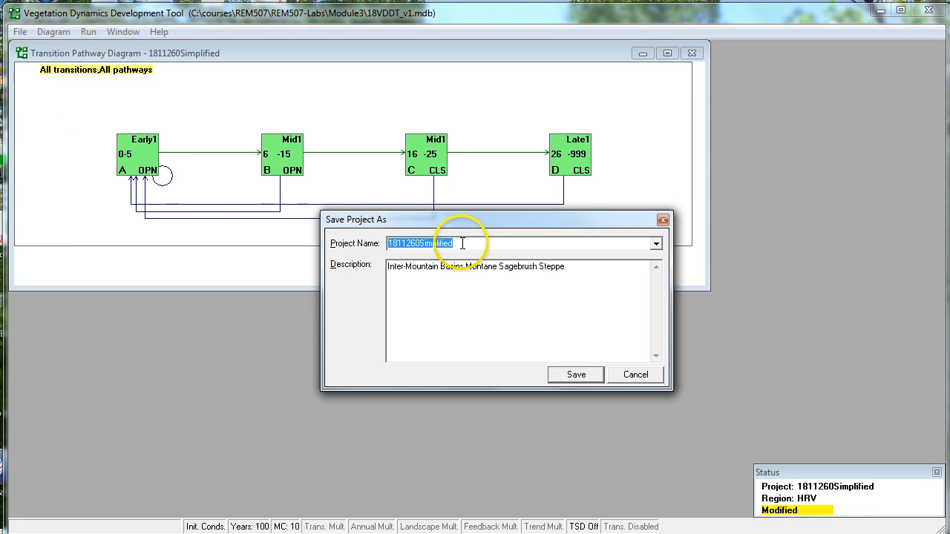
pyautogui.moveTo(463, 244); pyautogui.dragTo(419, 244)
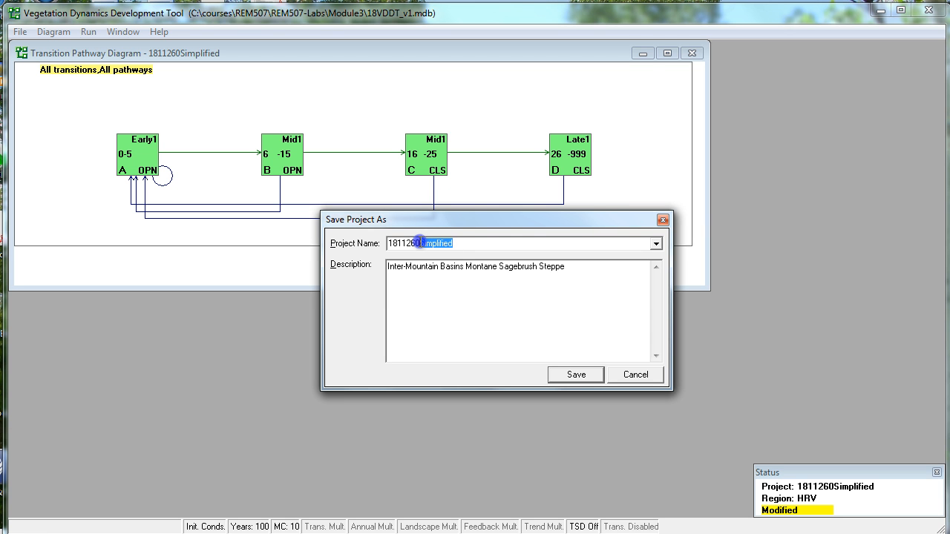
pyautogui.click(462, 244)
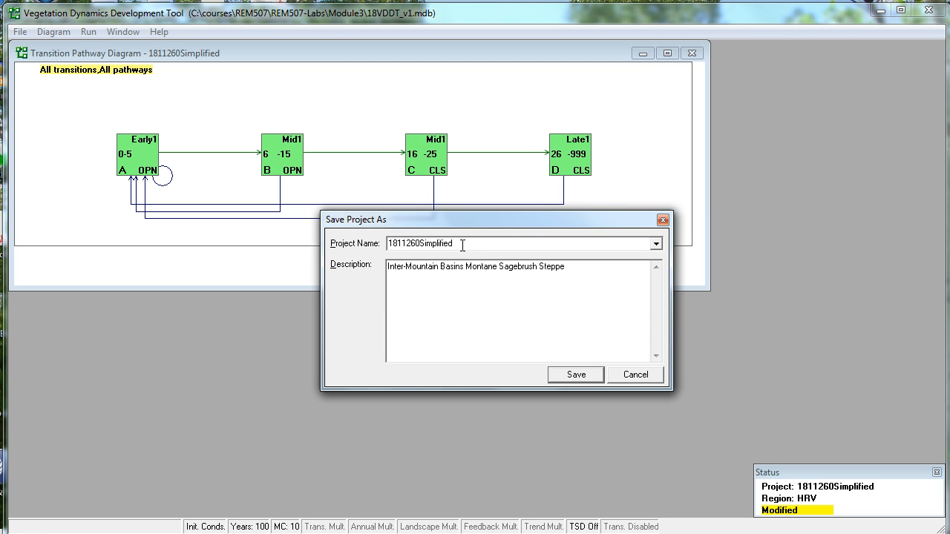
pyautogui.moveTo(462, 245); pyautogui.dragTo(422, 247)
pyautogui.press('BackSpace')
pyautogui.write('-4box')
pyautogui.click(578, 375)
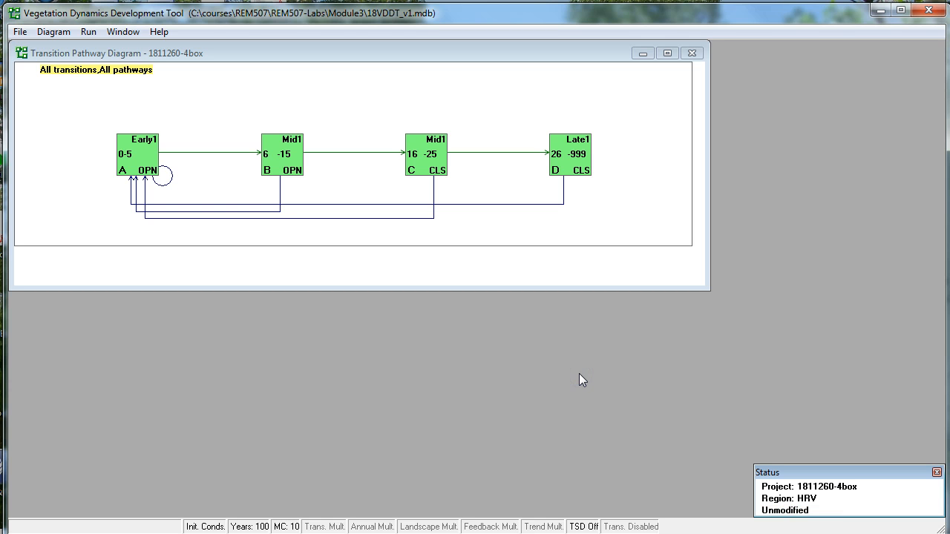